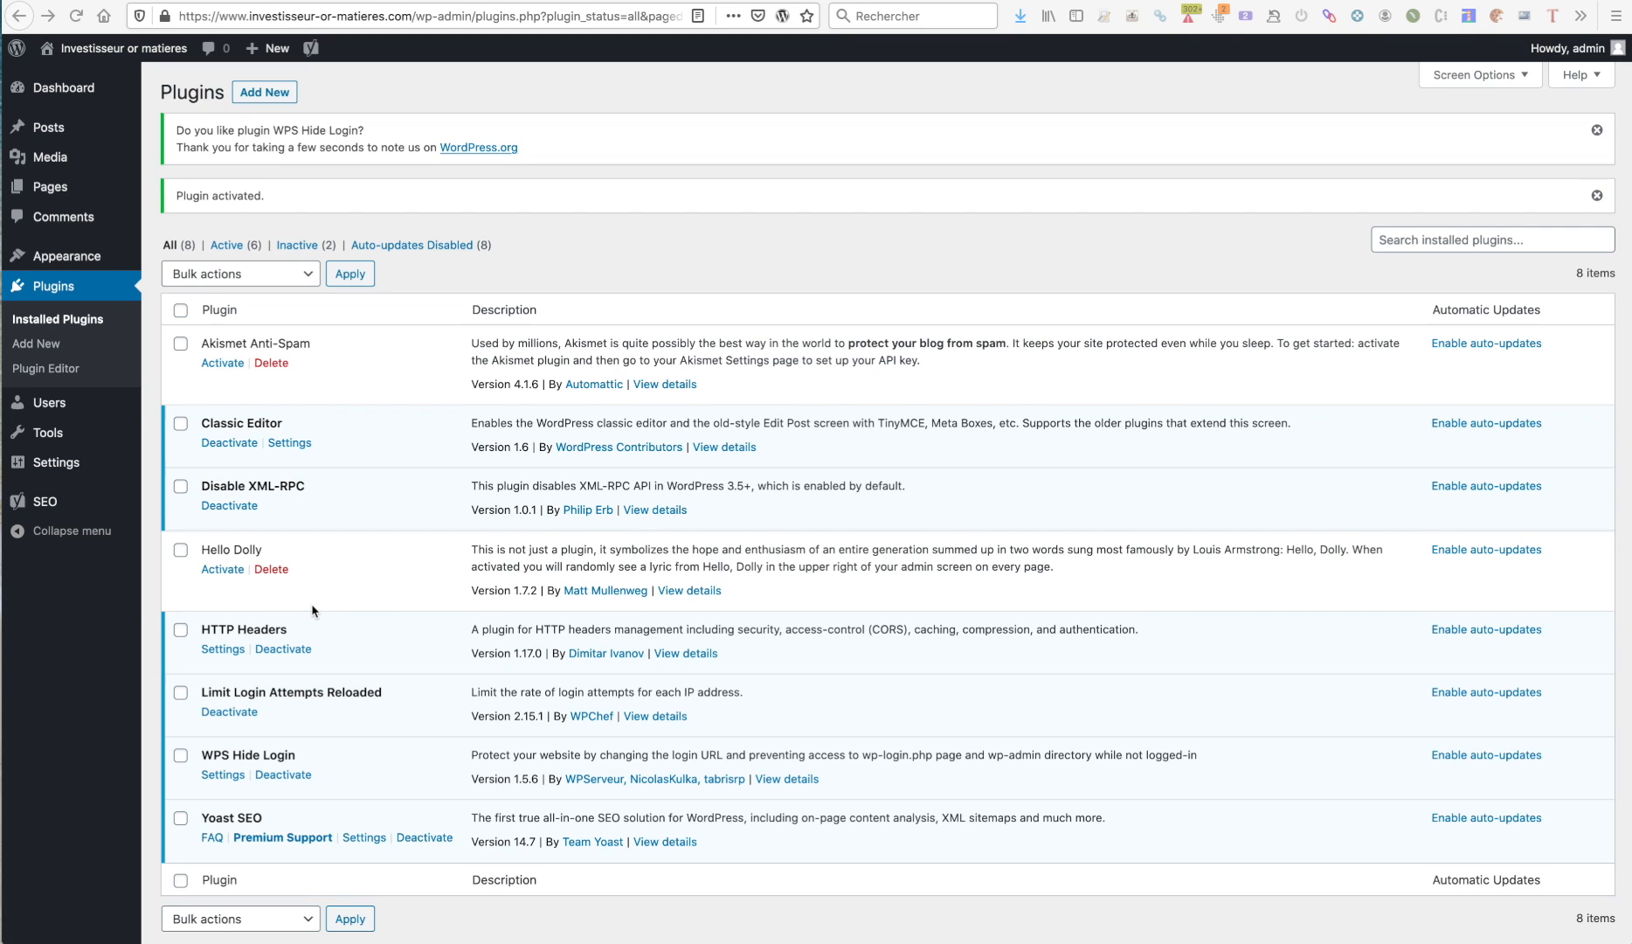
Open the security headers in the HTTP Headers plugin settings and review the X-Frame-Options header.
{"action": "left_click", "coordinate": [231, 654]}
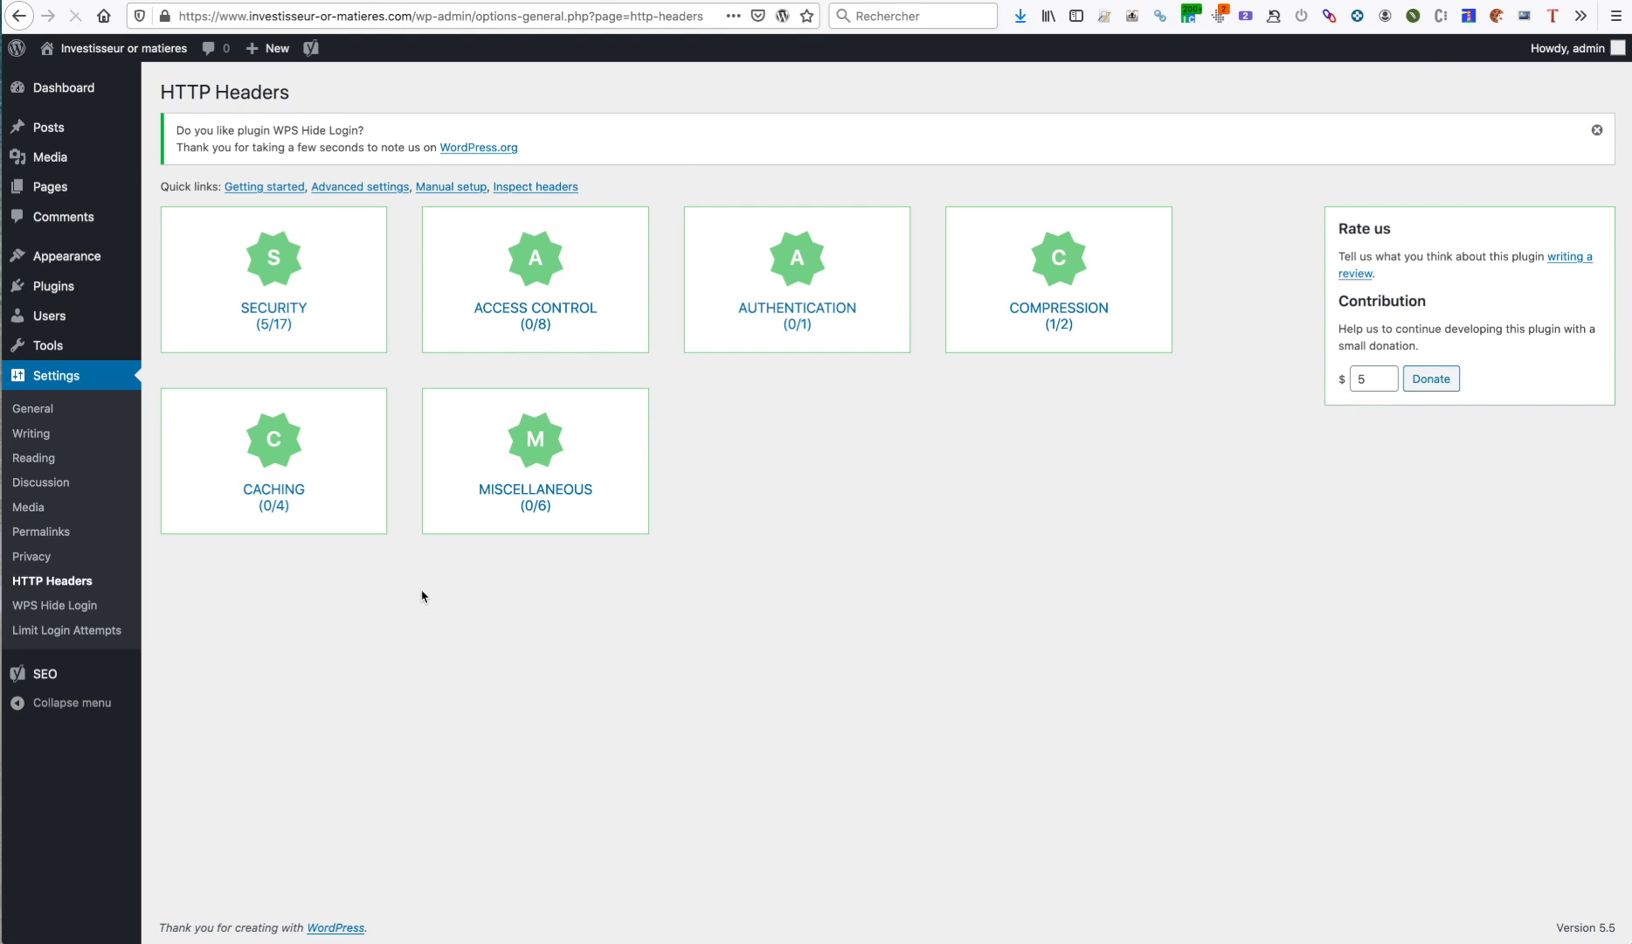
{"action": "left_click", "coordinate": [267, 249]}
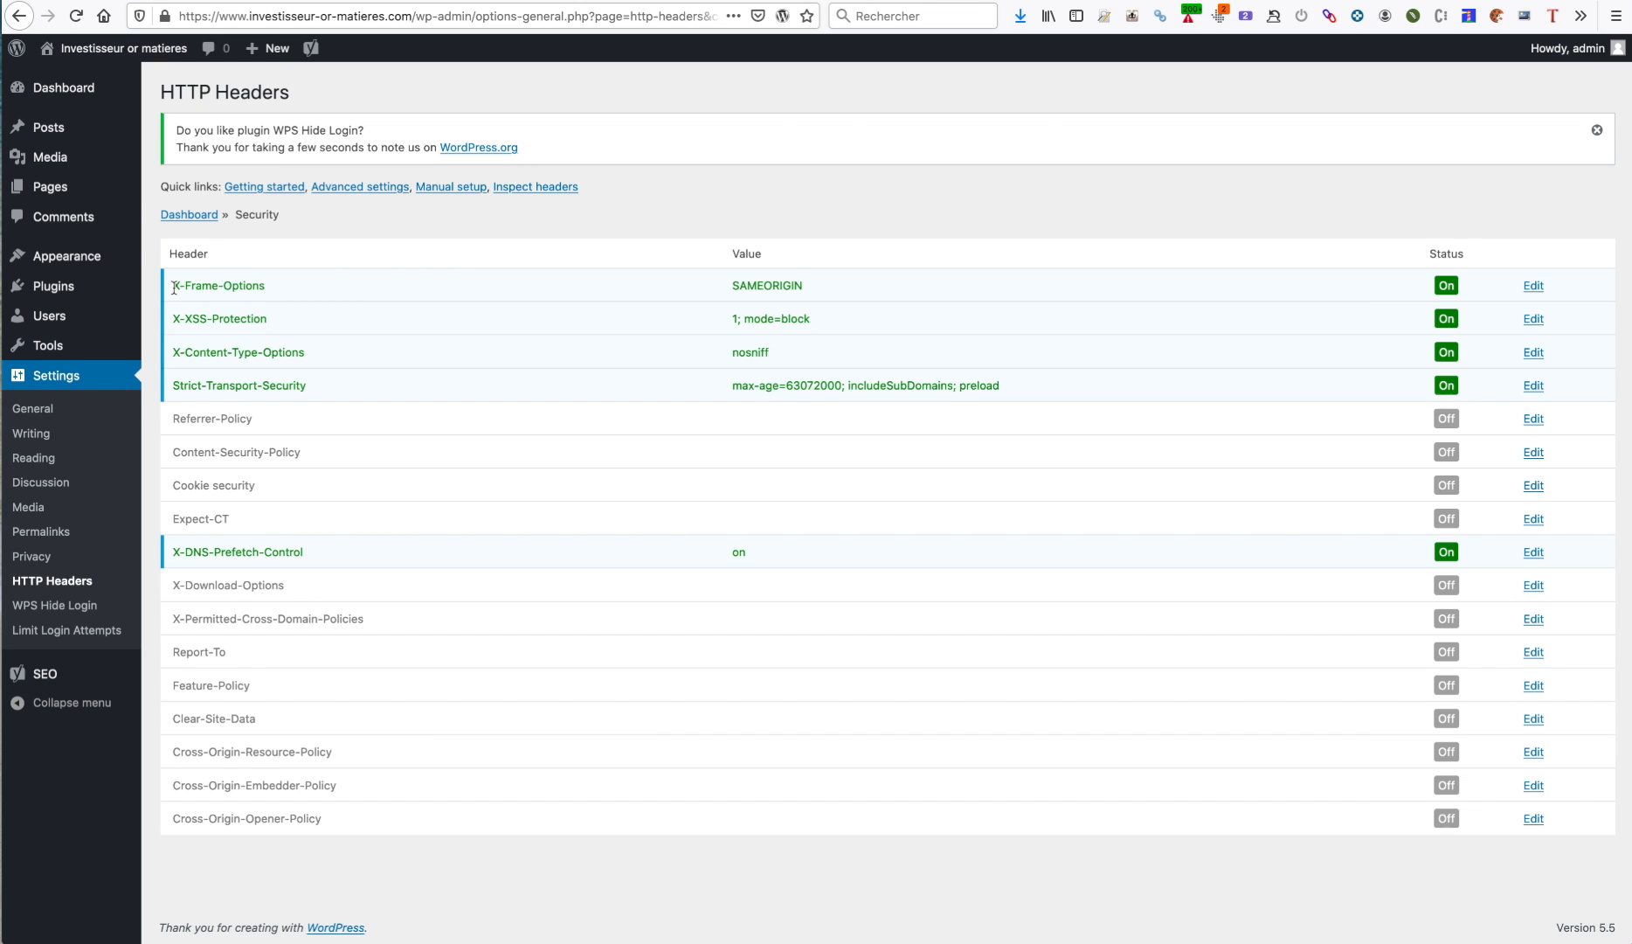
{"action": "left_click_drag", "start_coordinate": [172, 285], "coordinate": [262, 287]}
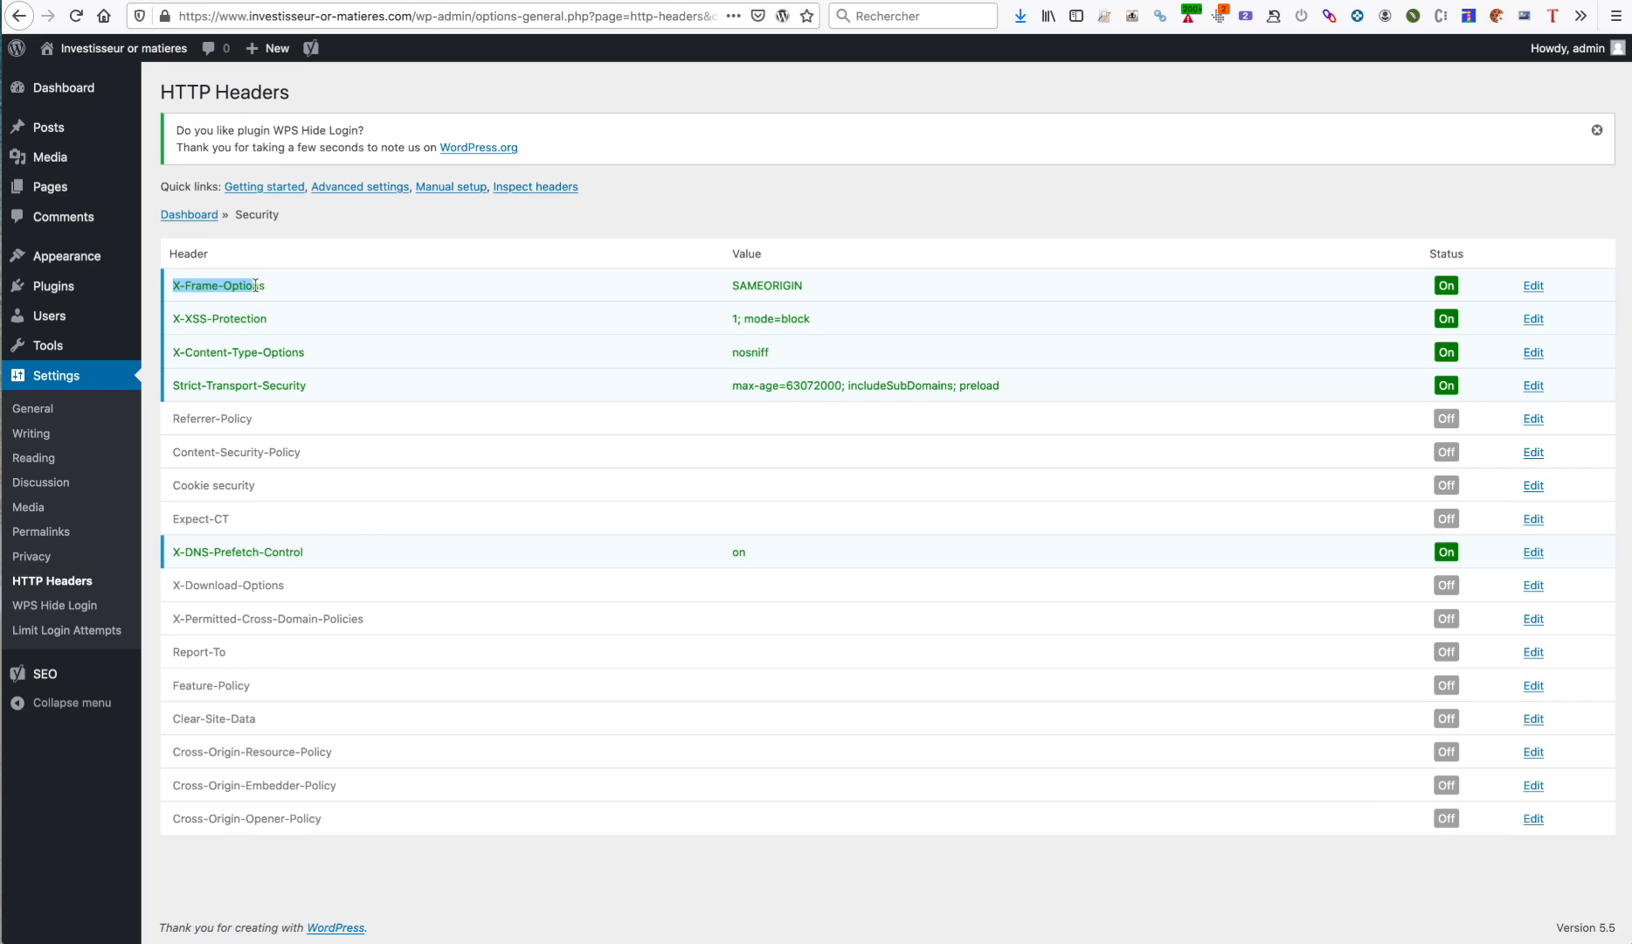
{"action": "left_click", "coordinate": [1534, 285]}
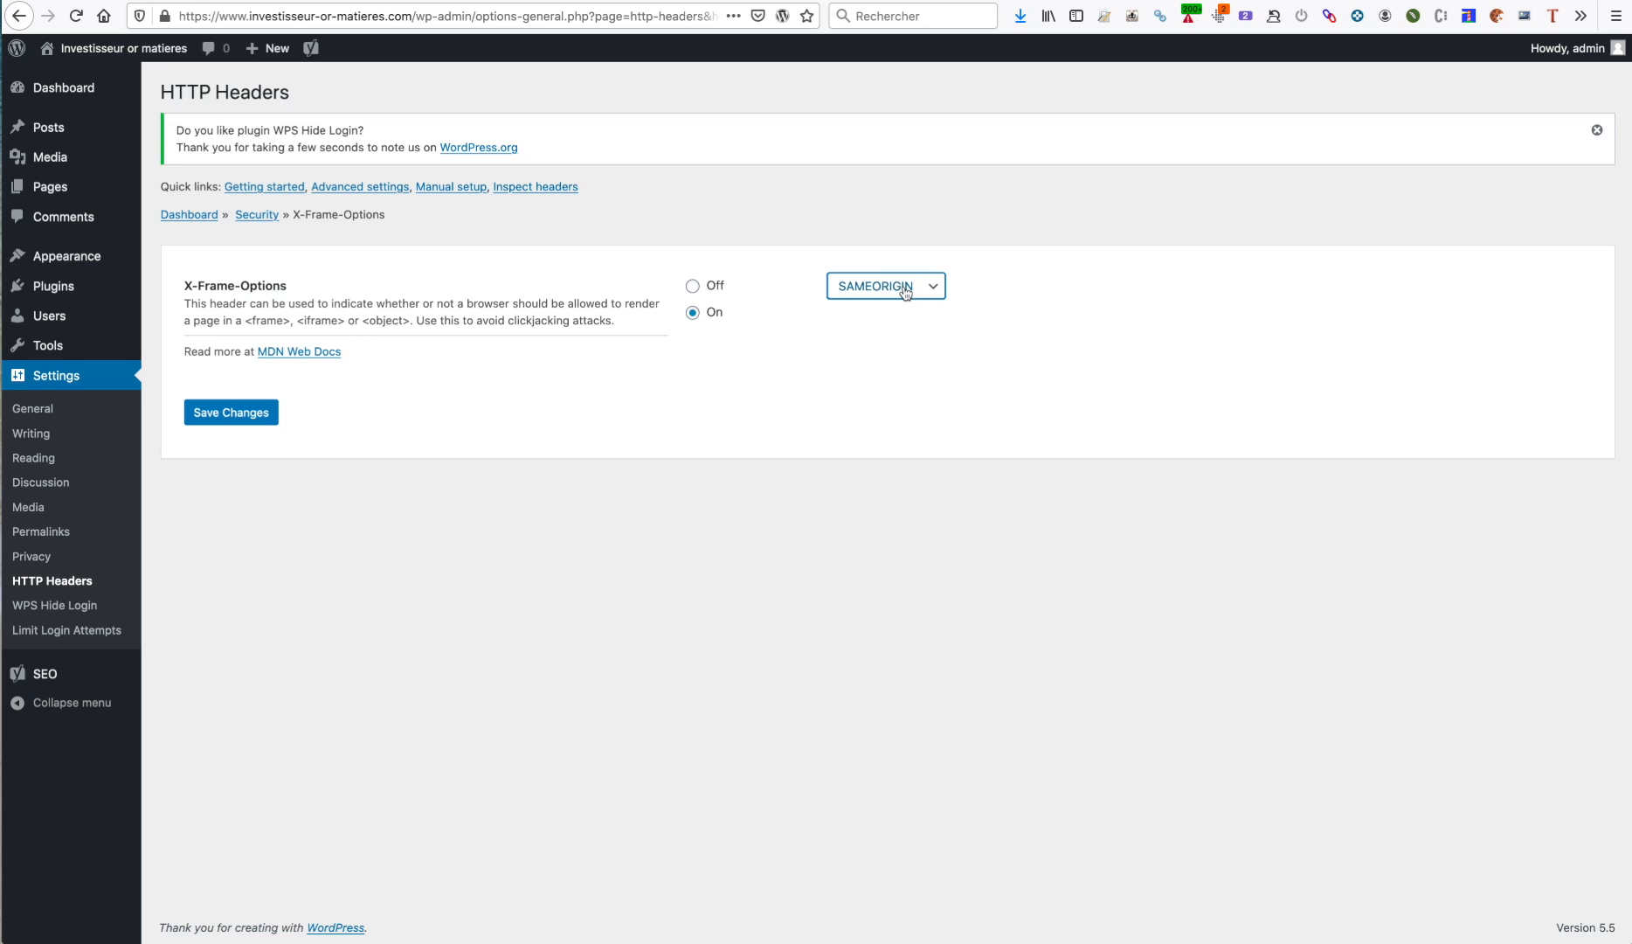
{"action": "left_click", "coordinate": [259, 215]}
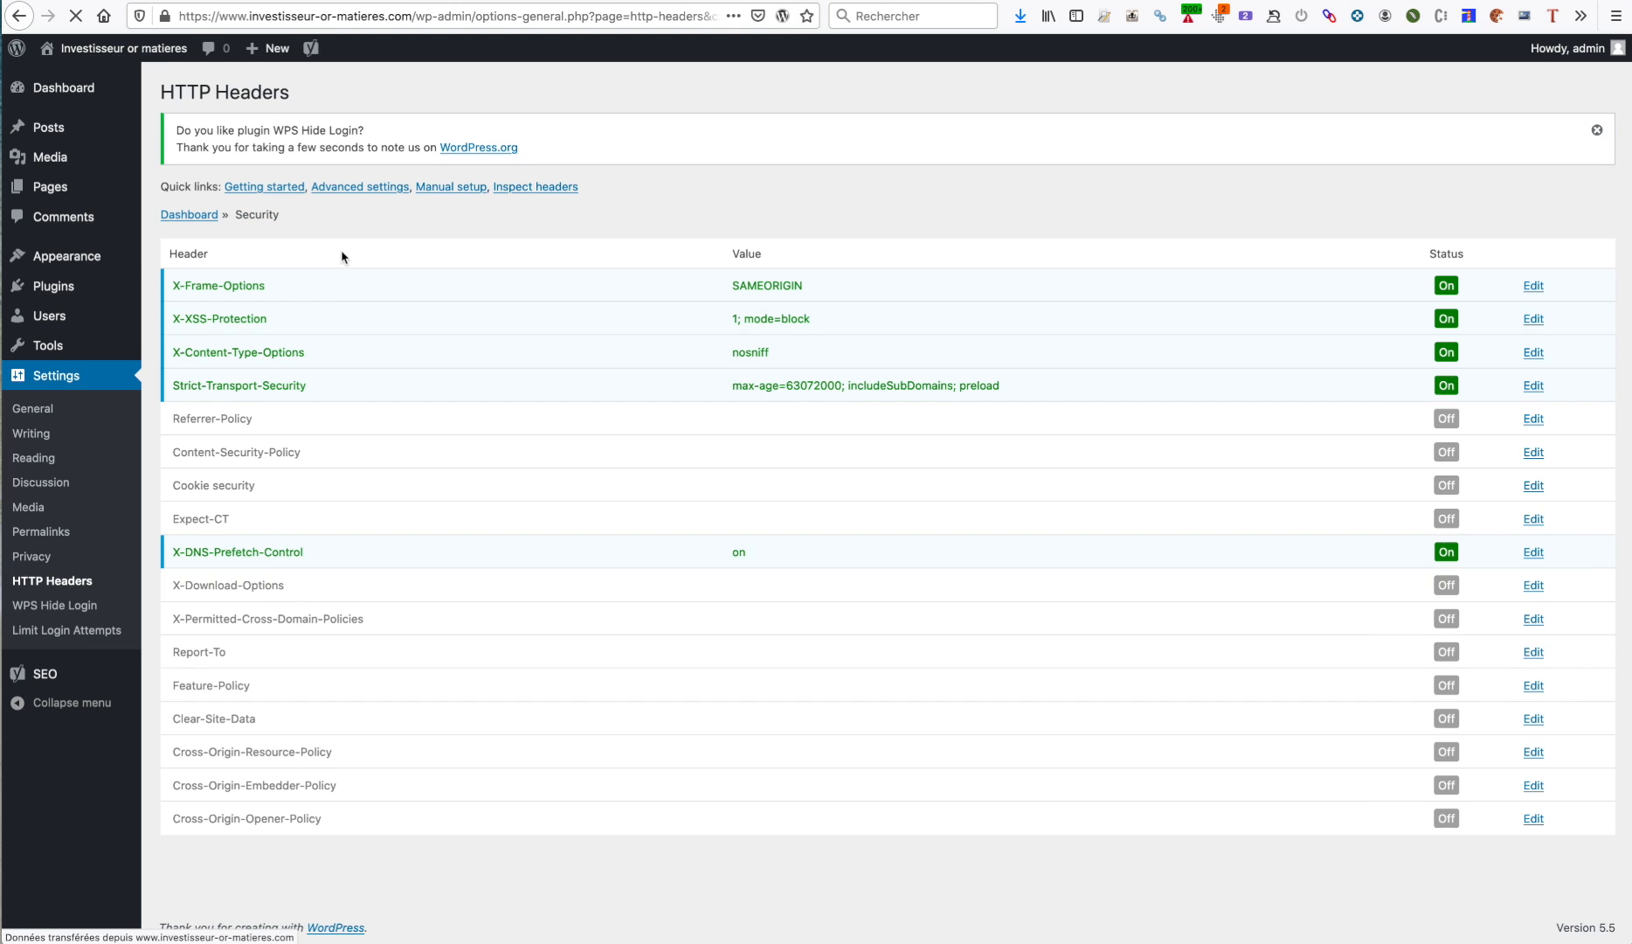
Check the available values for the X-XSS-Protection header, keeping 1; mode=block, and return to the security header list.
{"action": "left_click", "coordinate": [1533, 319]}
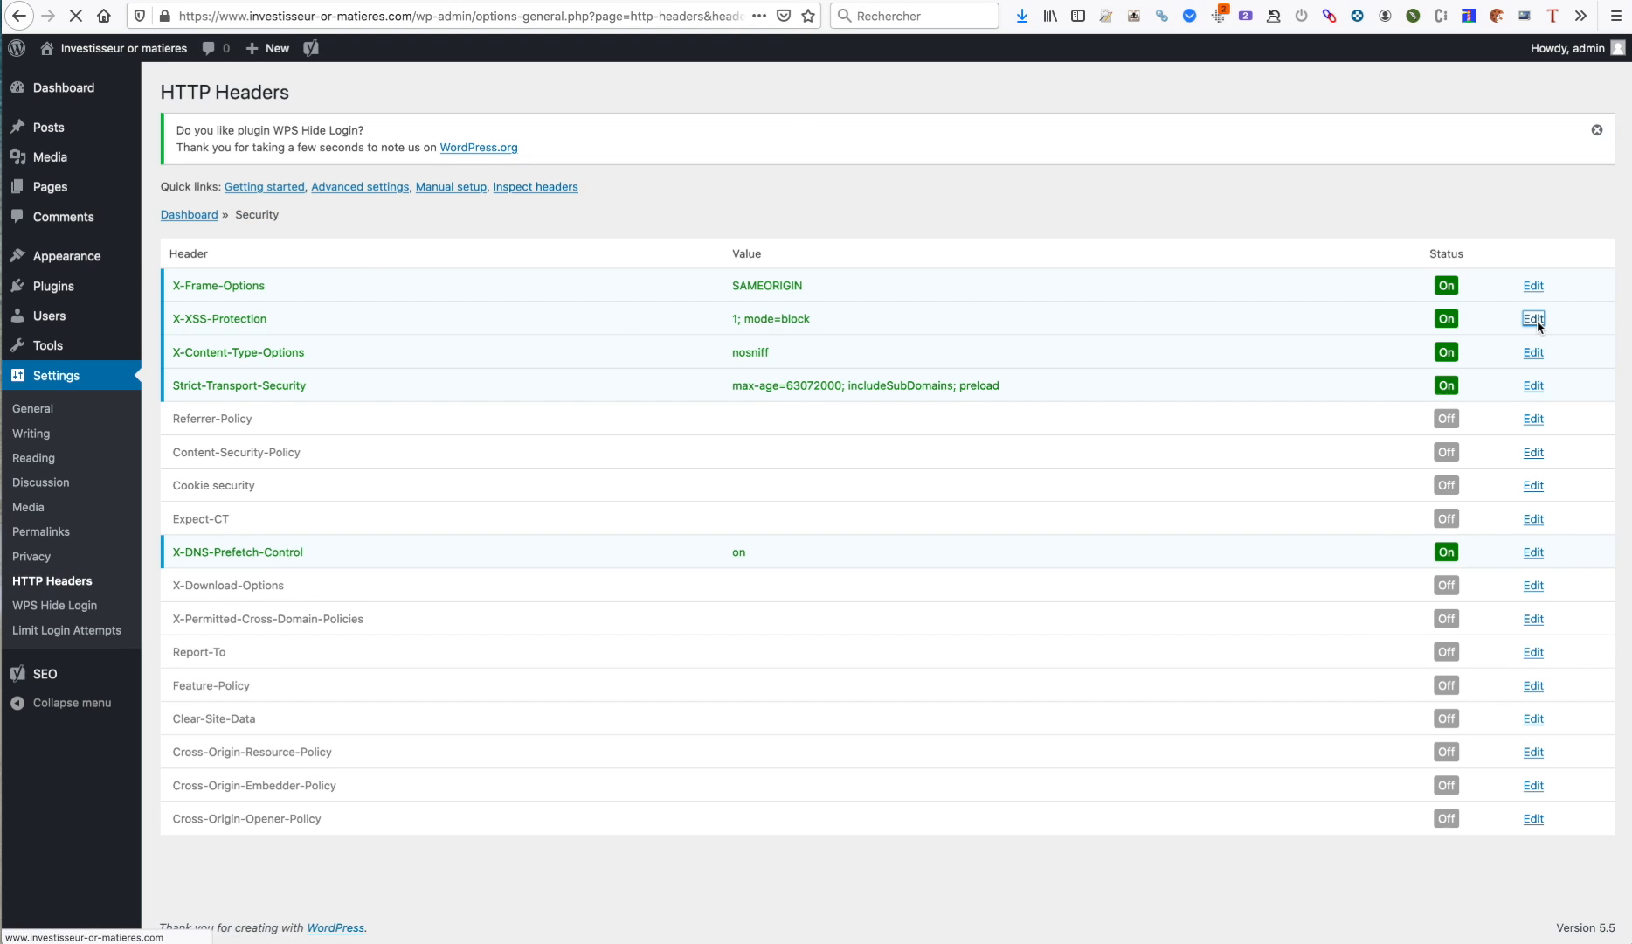
{"action": "left_click", "coordinate": [882, 286]}
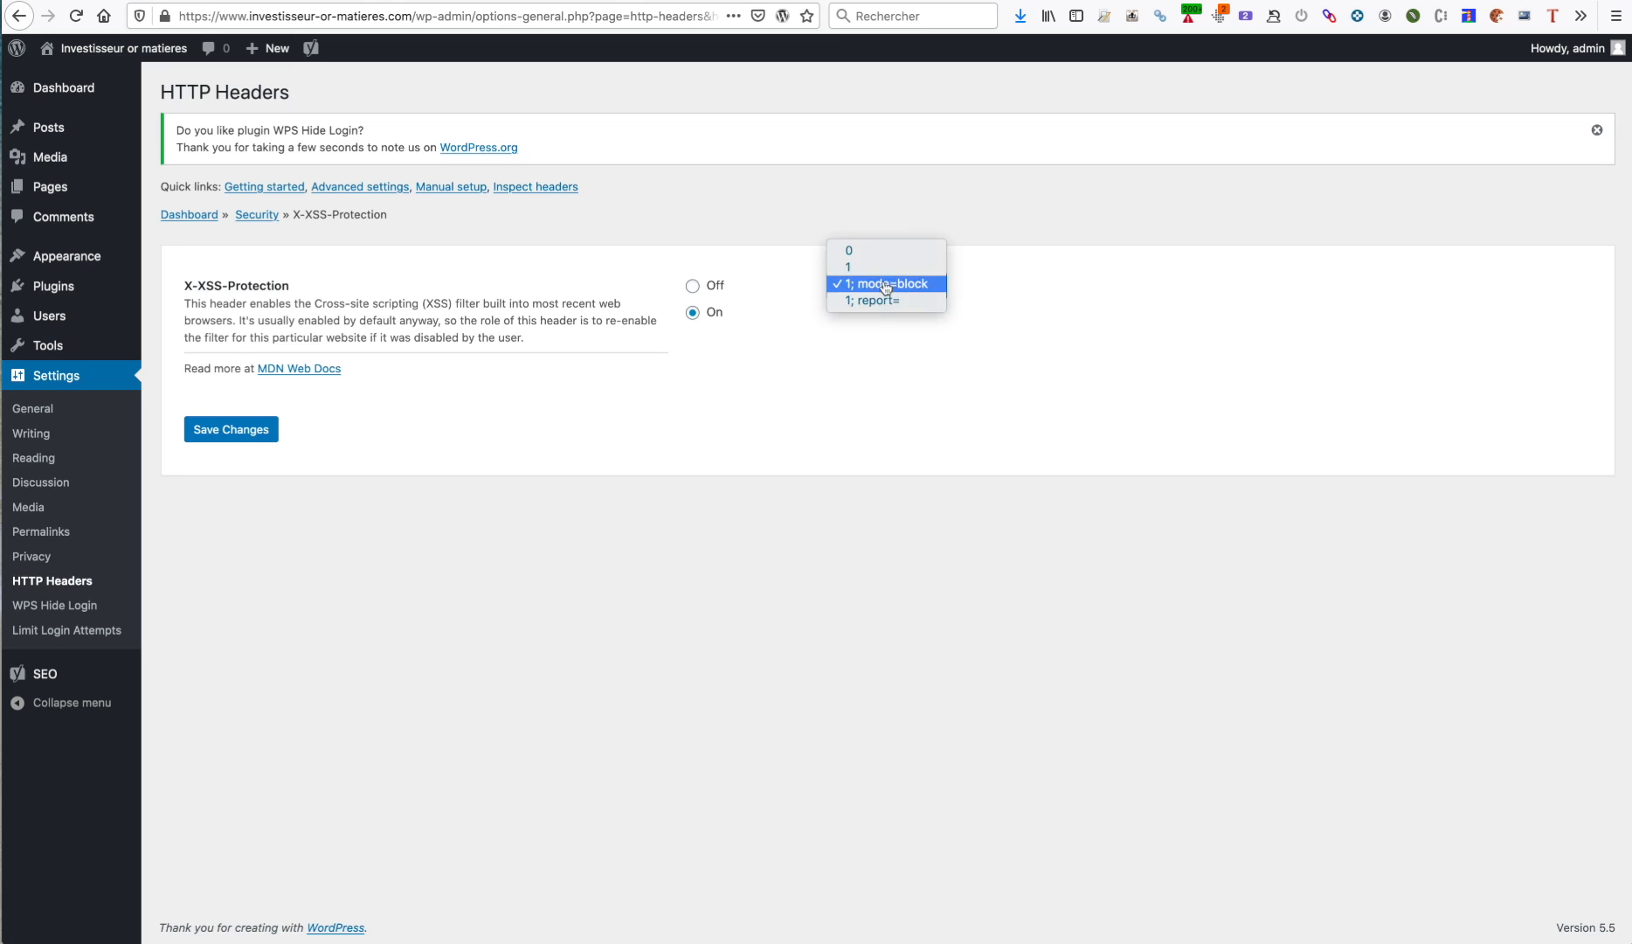
{"action": "left_click", "coordinate": [900, 281]}
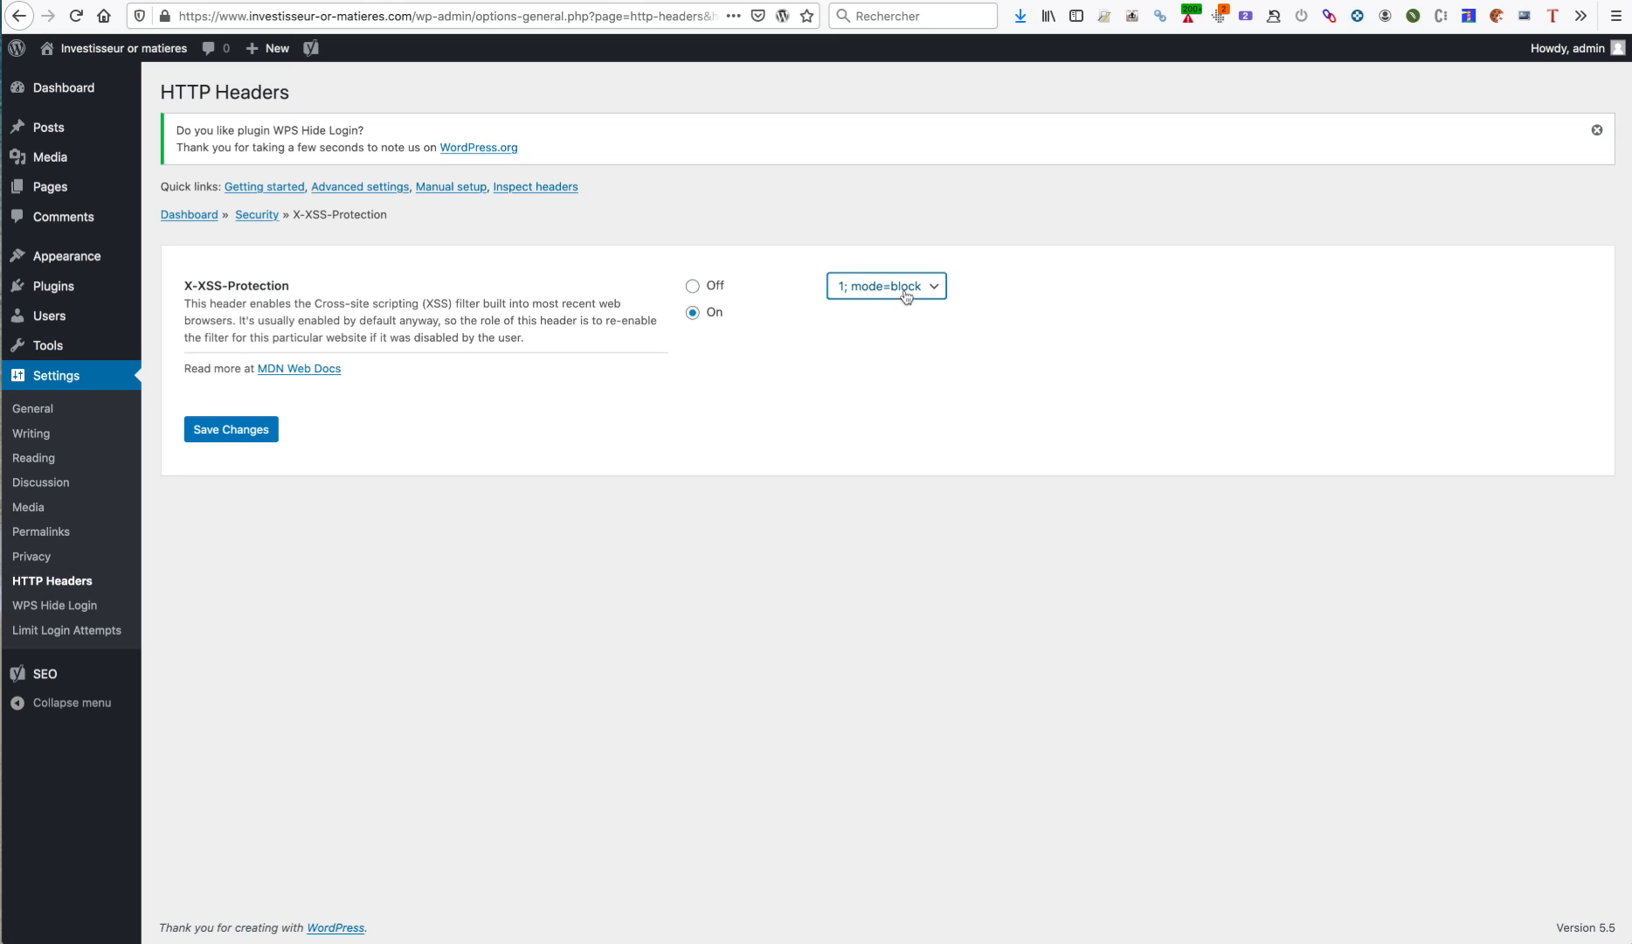
{"action": "left_click", "coordinate": [260, 218]}
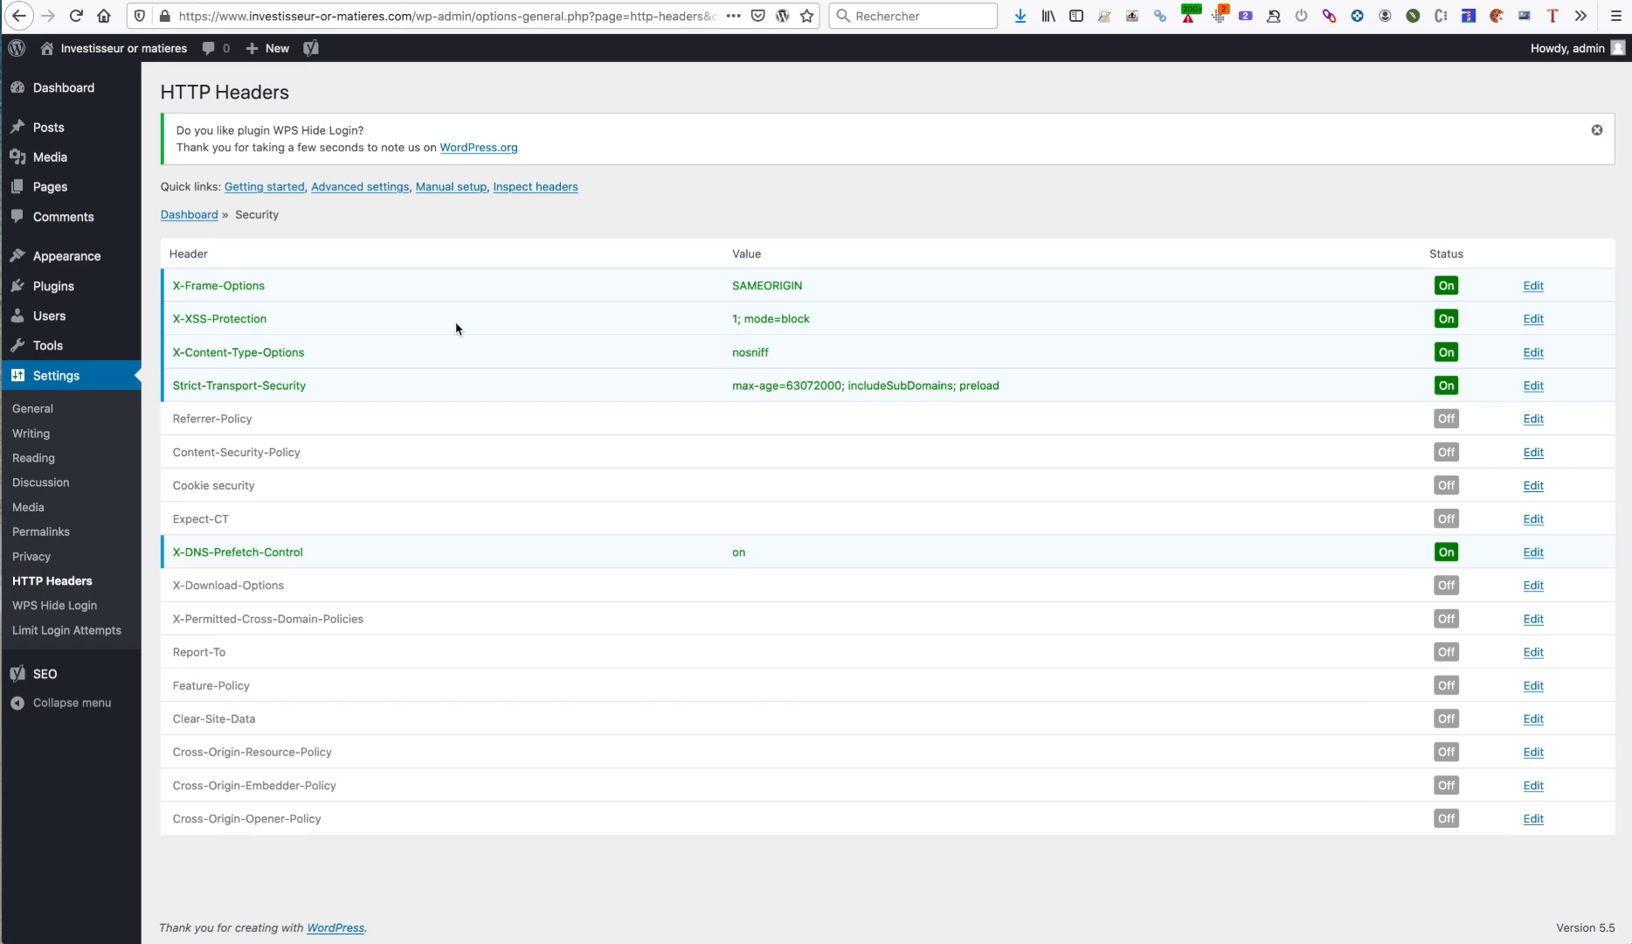
Review the individual settings of the X-Content-Type-Options, Strict-Transport-Security and X-DNS-Prefetch-Control headers.
{"action": "left_click", "coordinate": [1539, 361]}
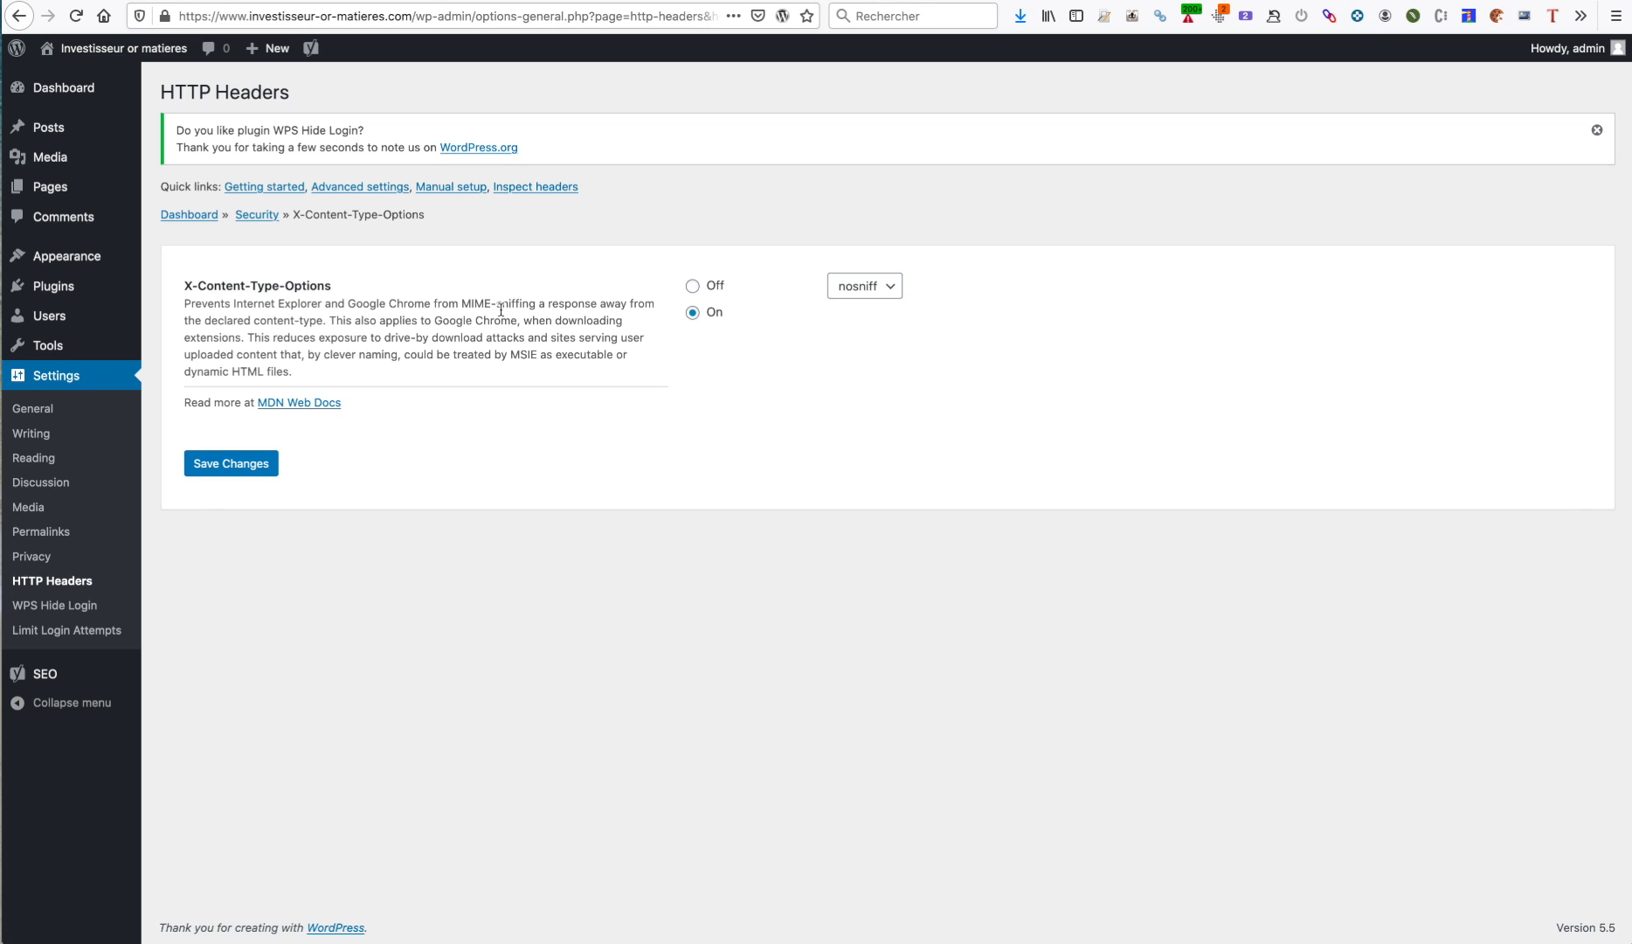
{"action": "left_click", "coordinate": [276, 220]}
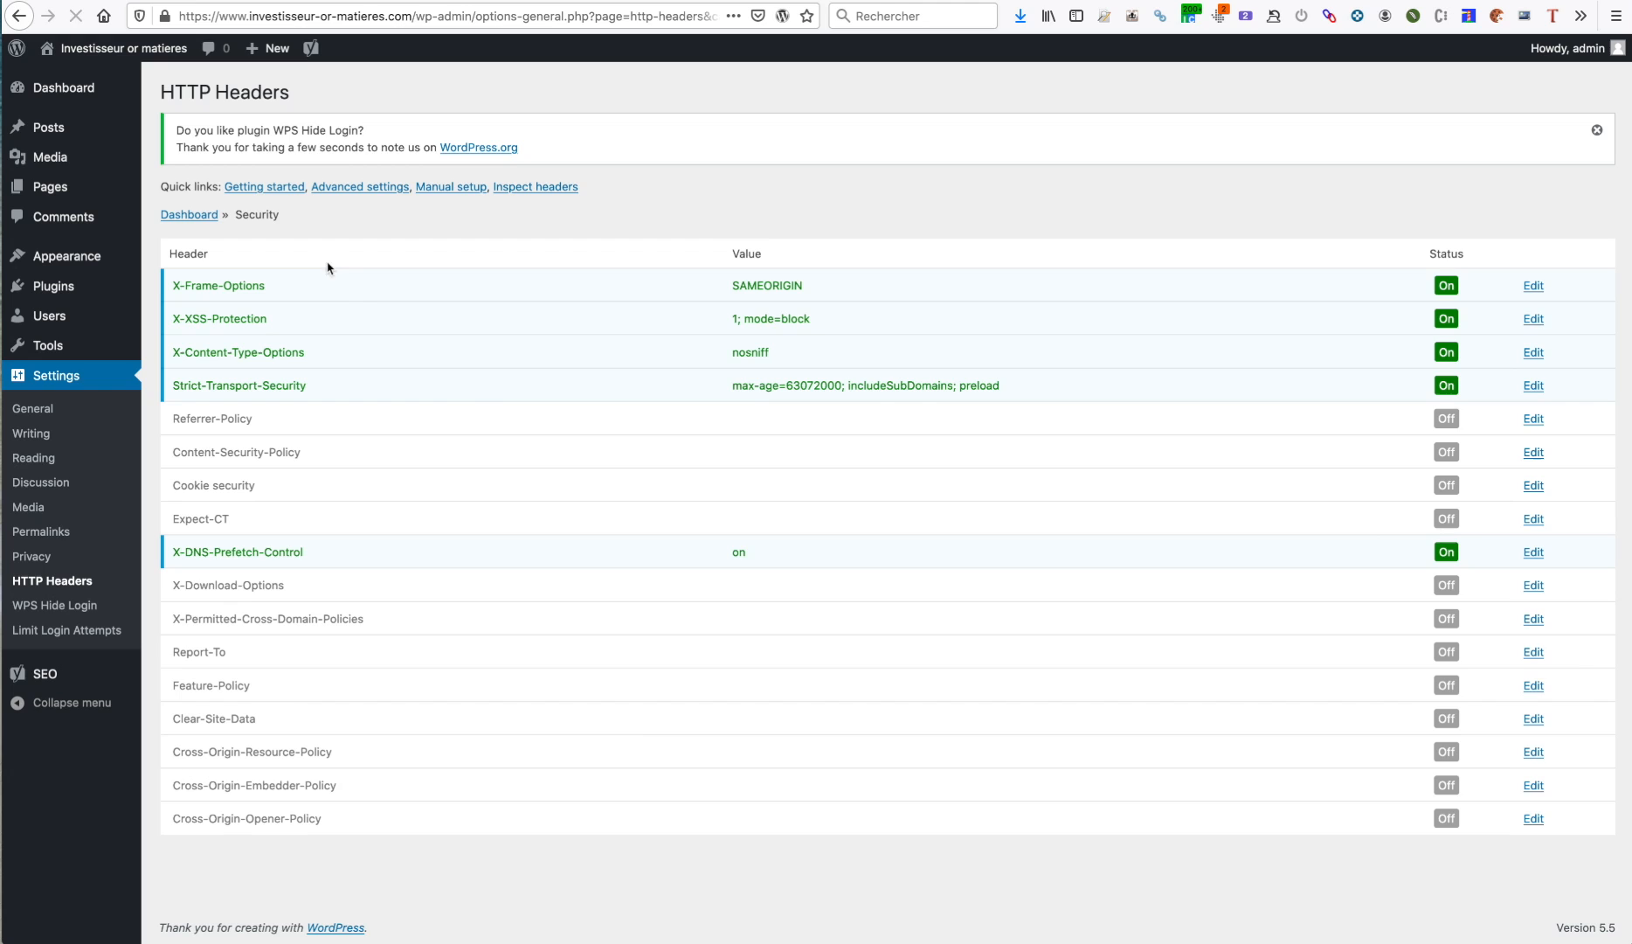
{"action": "left_click", "coordinate": [1534, 386]}
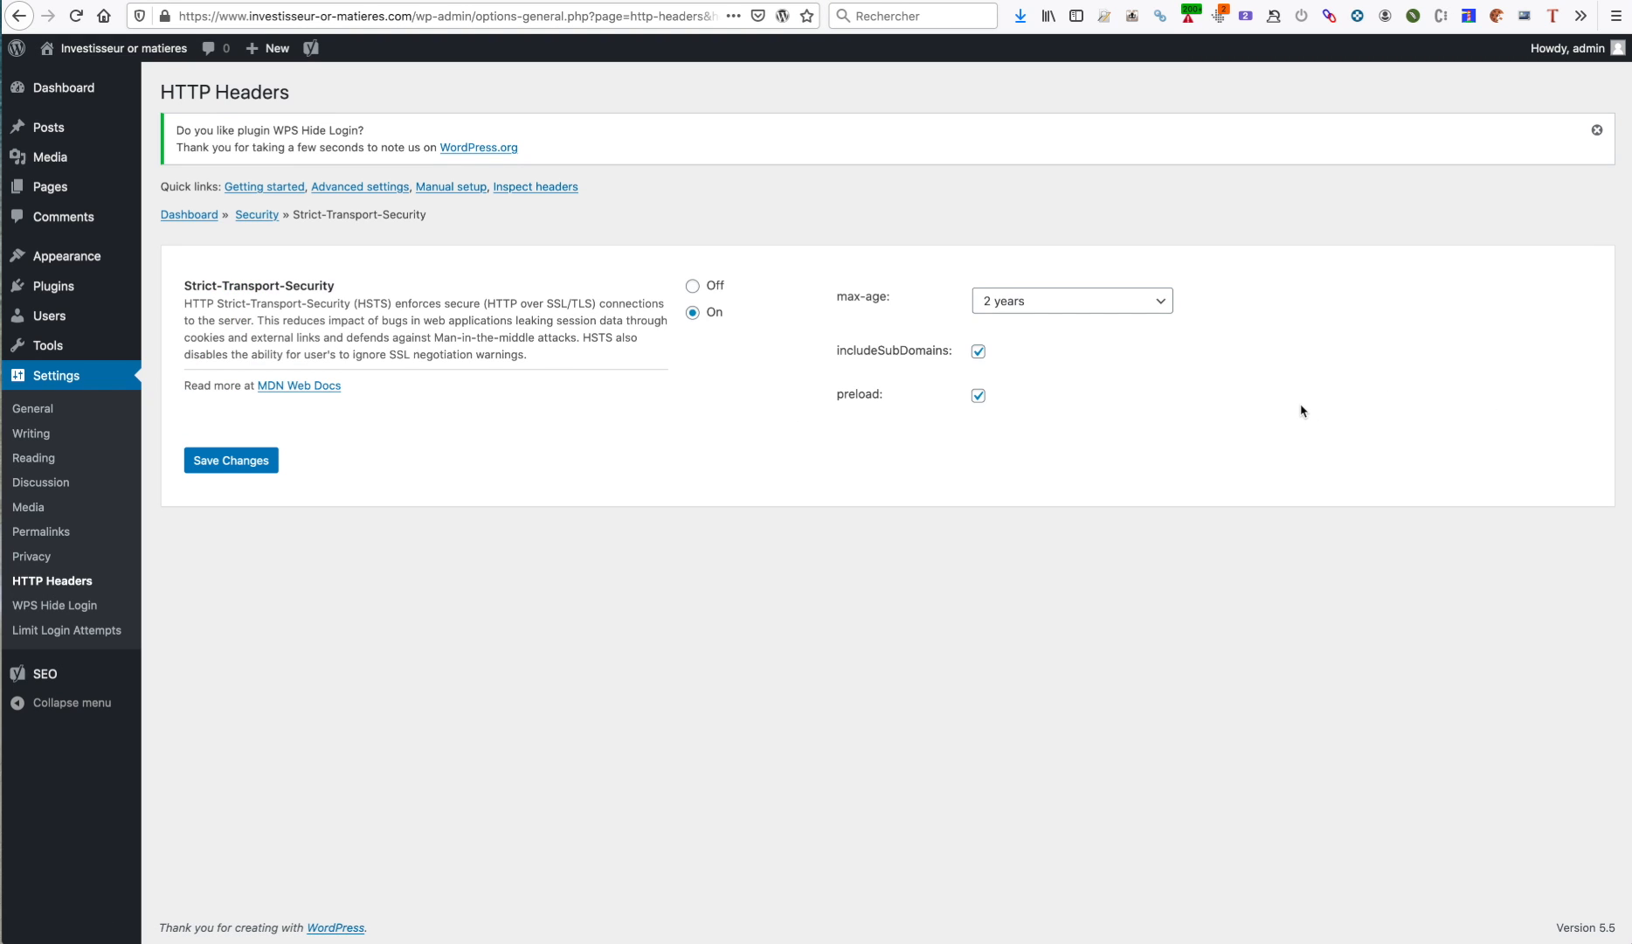
{"action": "double_click", "coordinate": [361, 302]}
{"action": "left_click", "coordinate": [257, 214]}
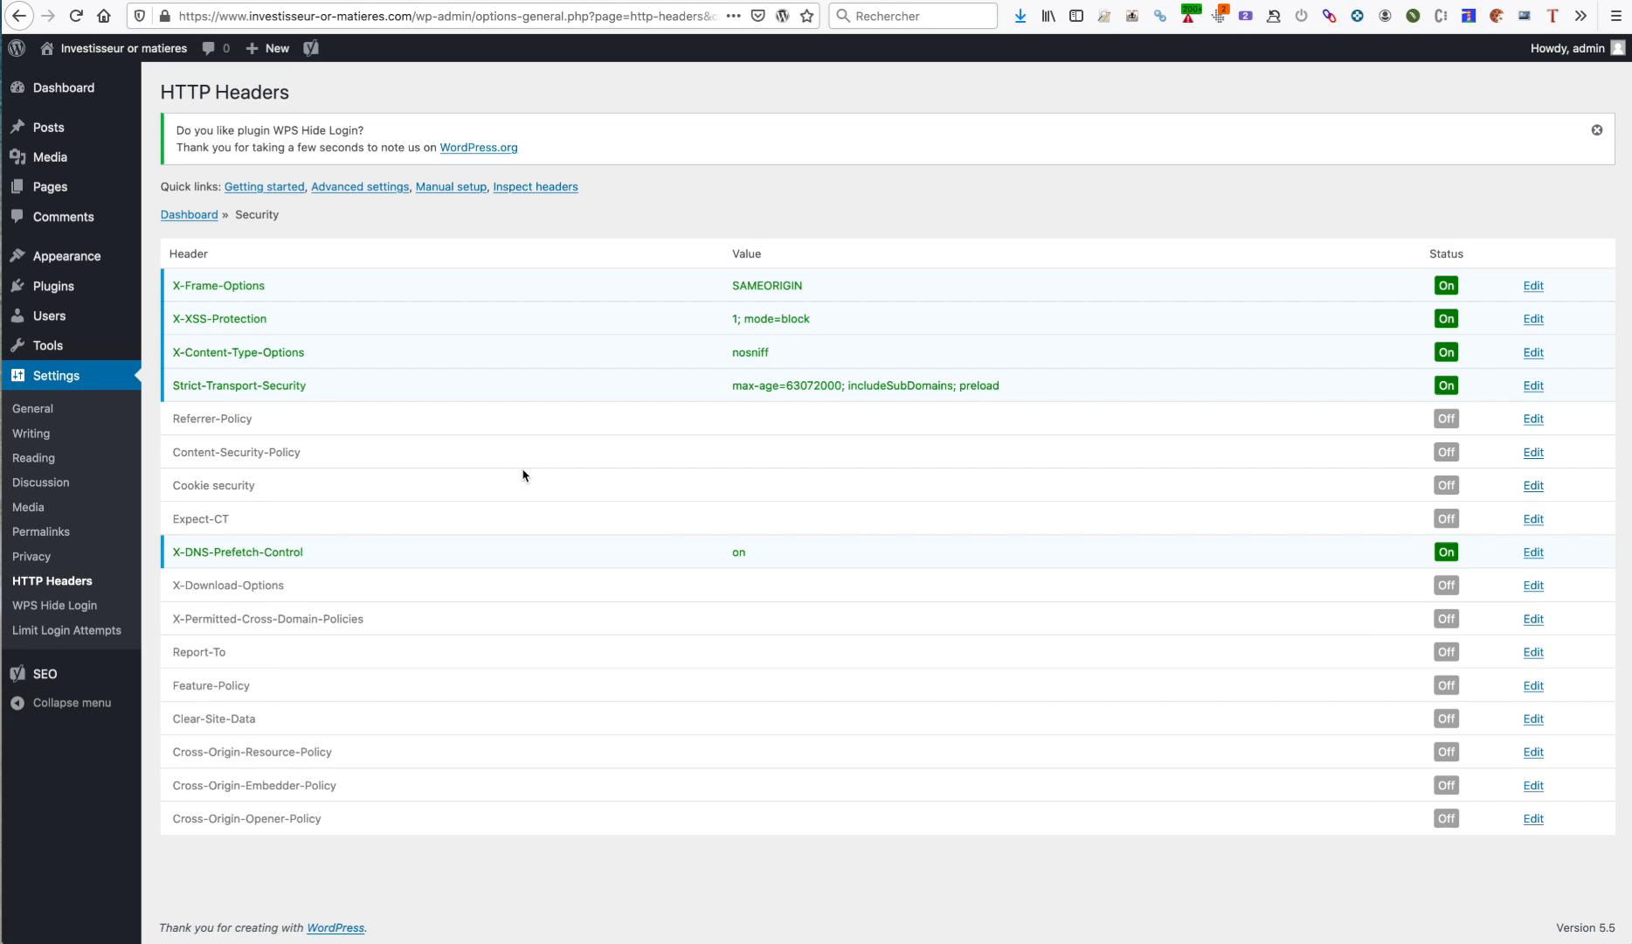
{"action": "left_click", "coordinate": [1534, 551]}
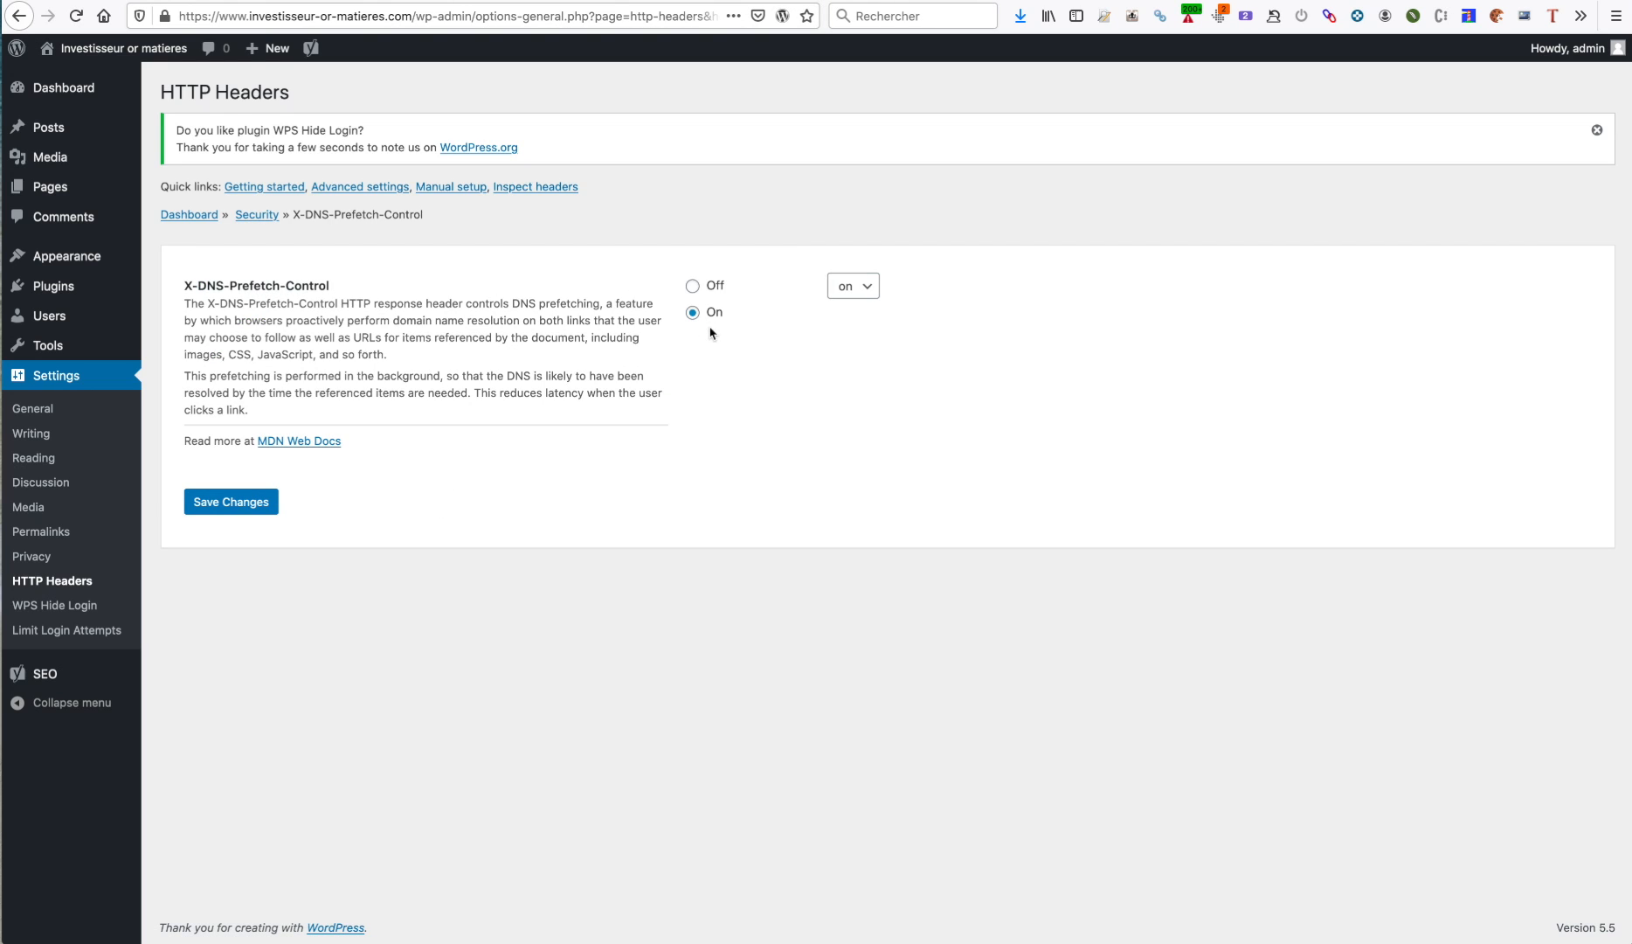
{"action": "left_click", "coordinate": [257, 214]}
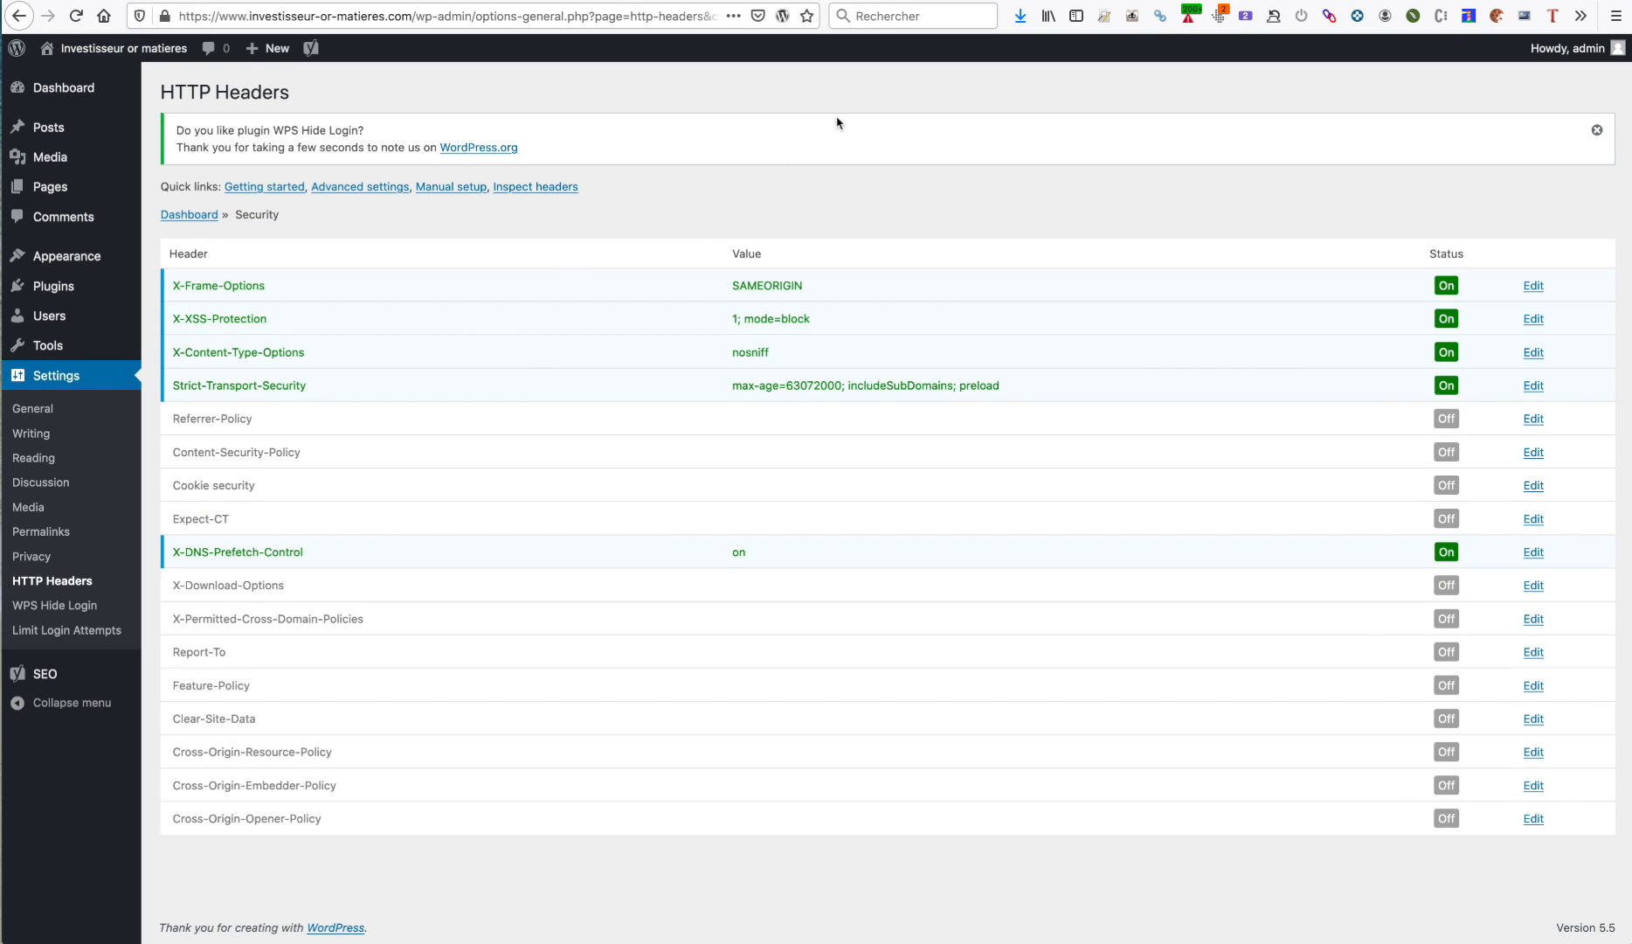
Open the Sucuri SiteCheck website scanner at sitecheck.sucuri.net in place of the Page Not Found page.
{"action": "left_click", "coordinate": [915, 1]}
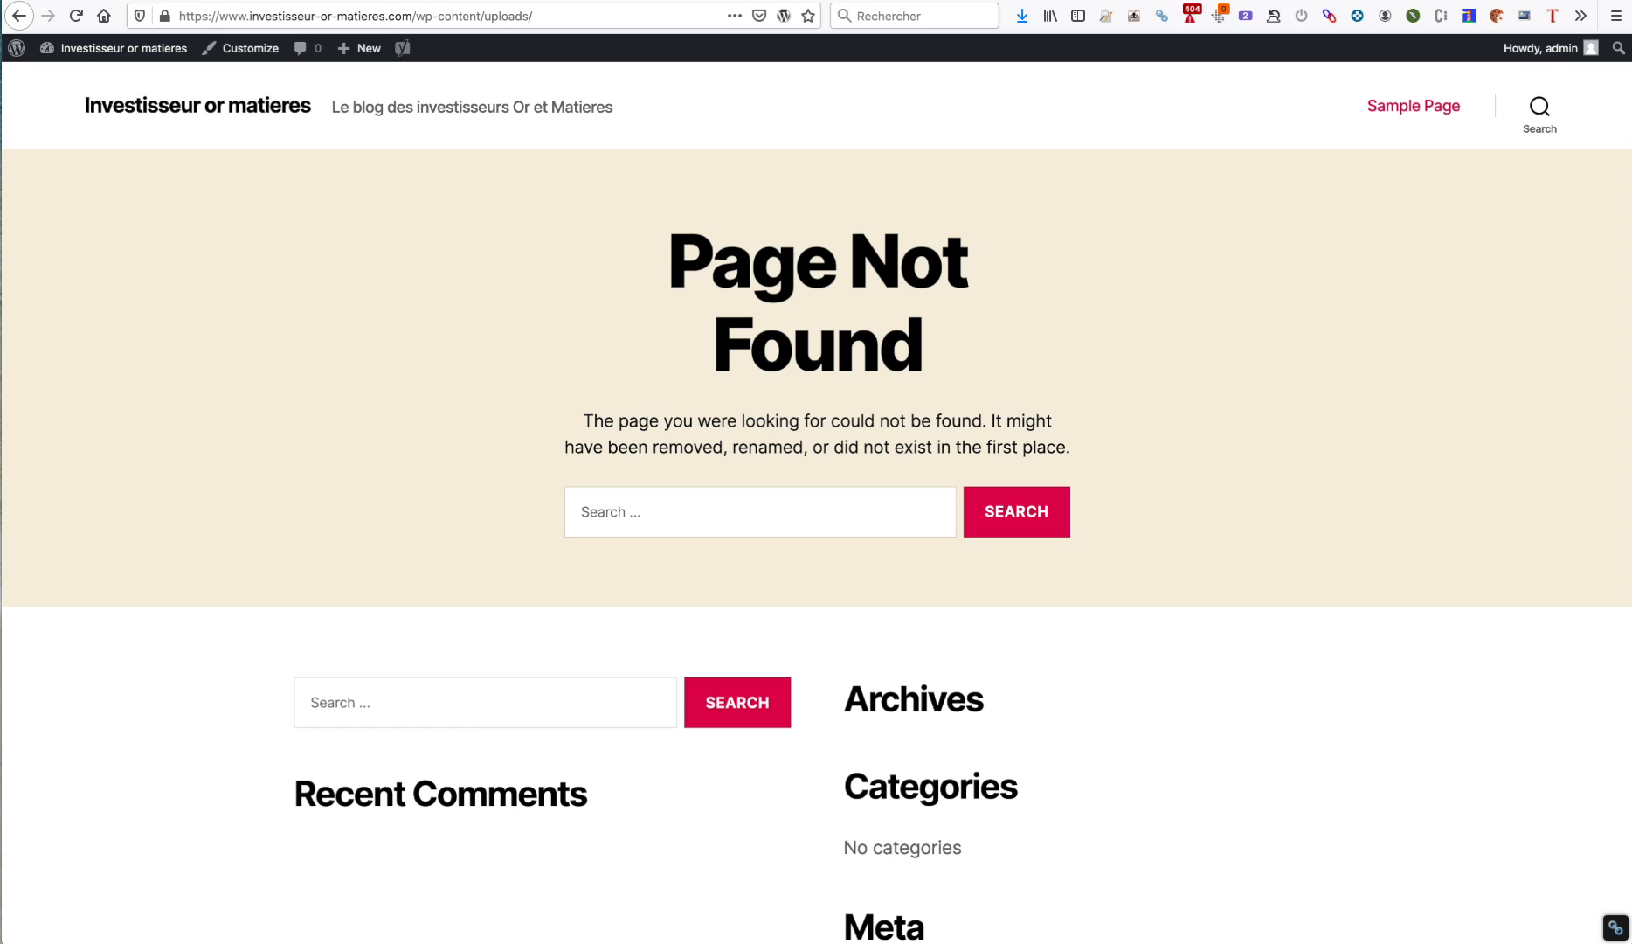
{"action": "left_click", "coordinate": [463, 16]}
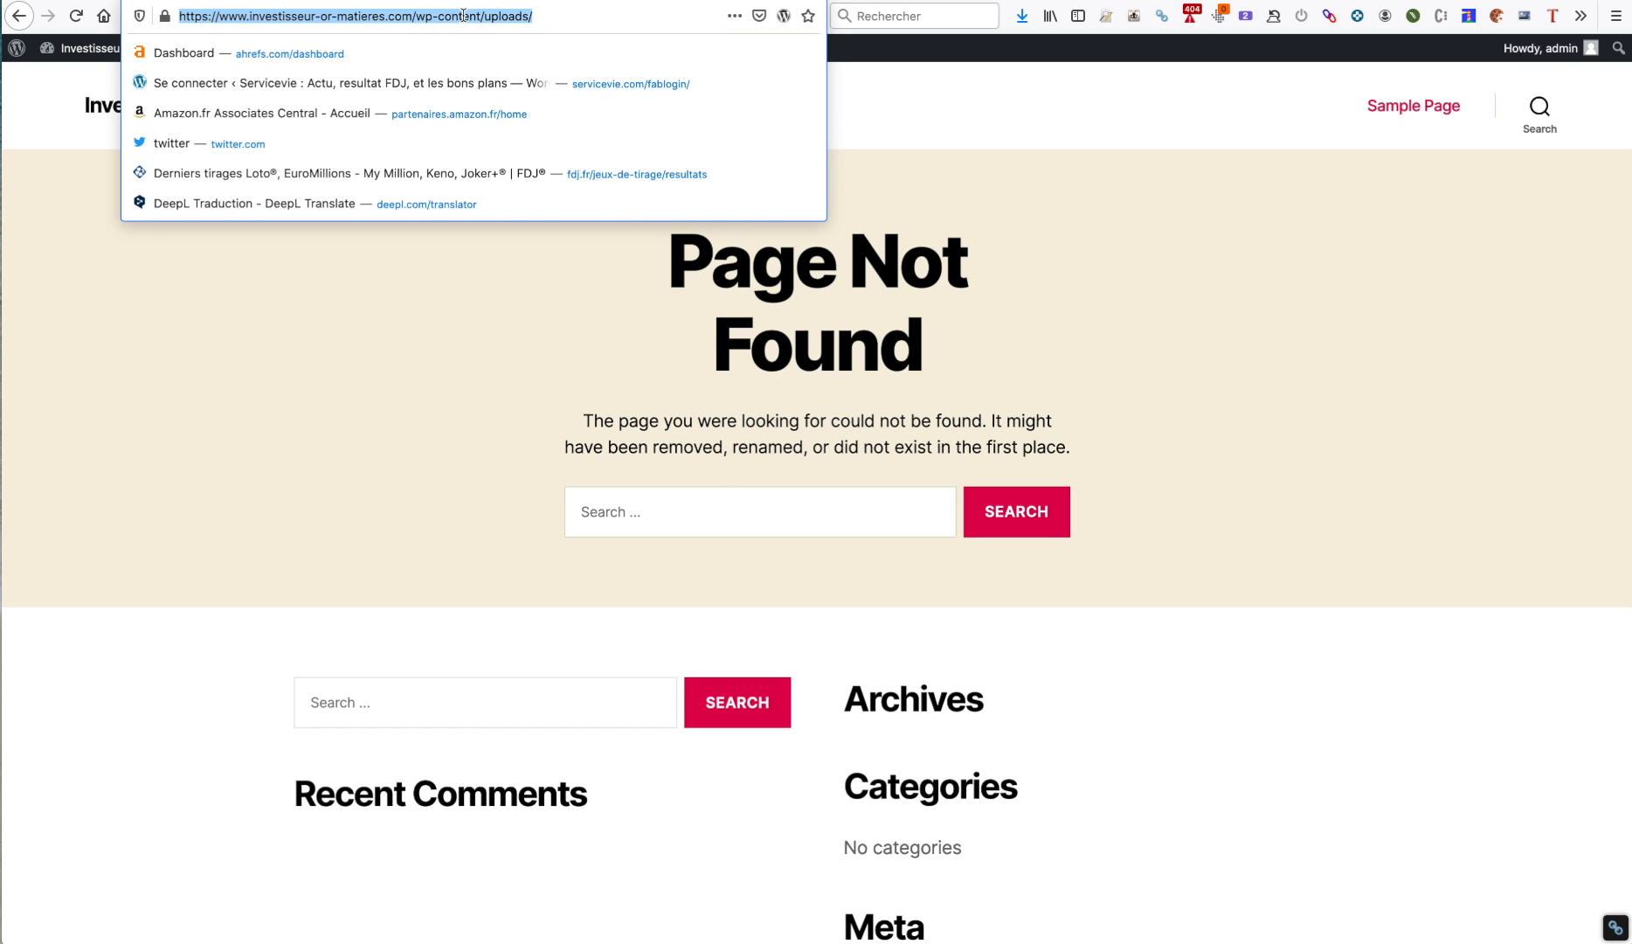
{"action": "type", "text": "sucu"}
{"action": "key", "text": "Down"}
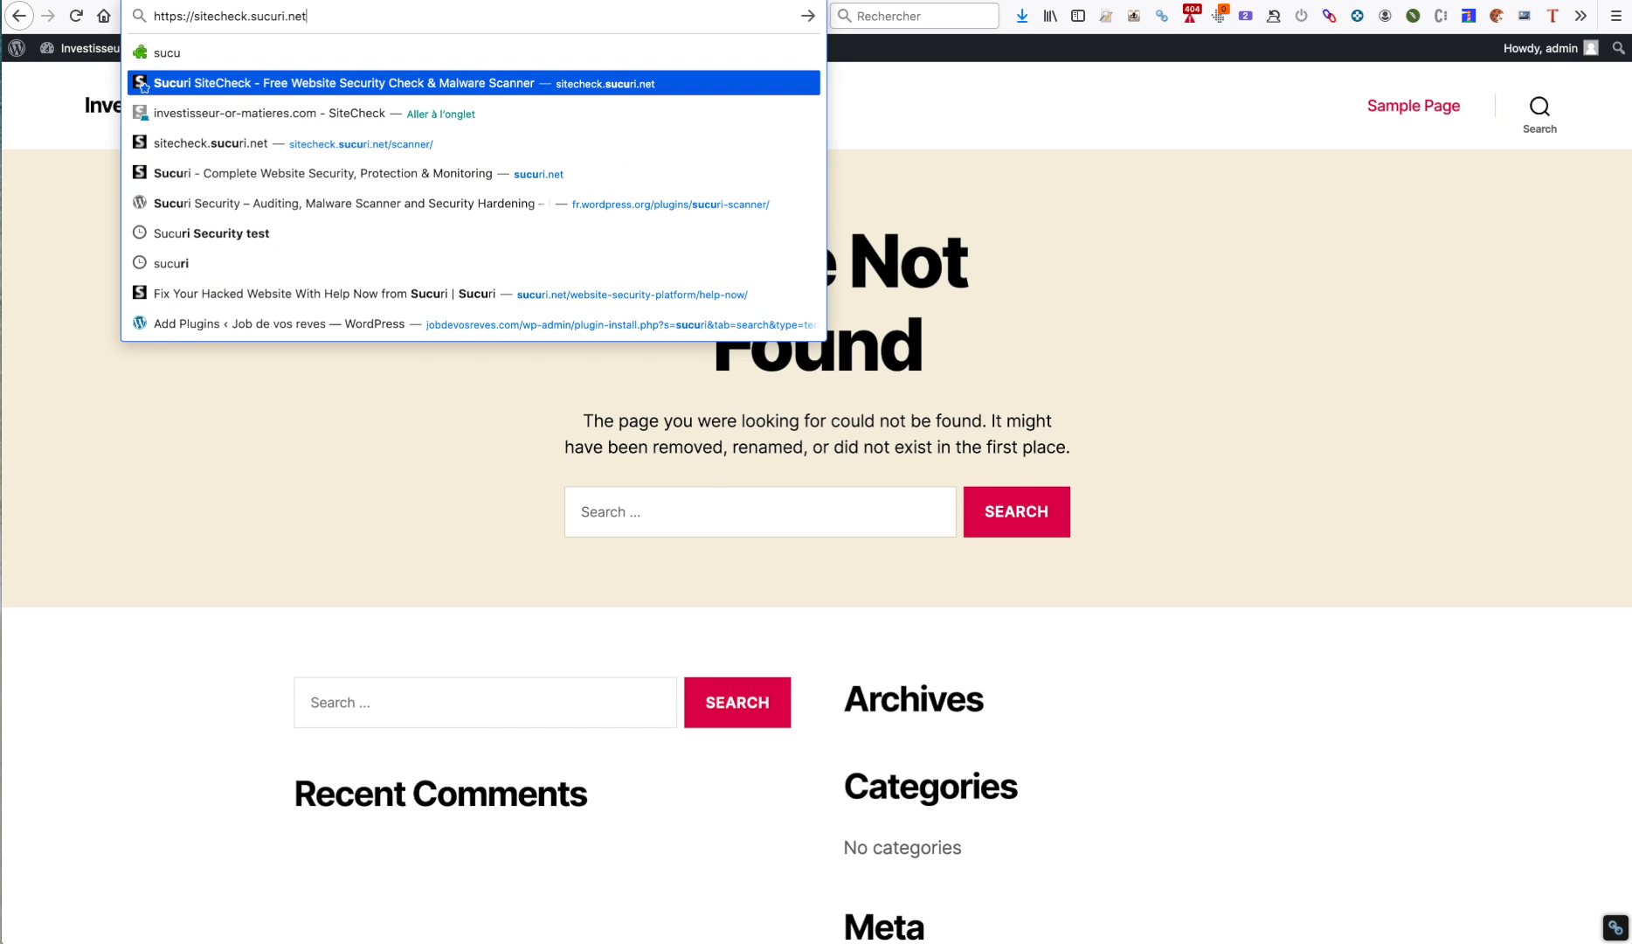
{"action": "left_click", "coordinate": [143, 84]}
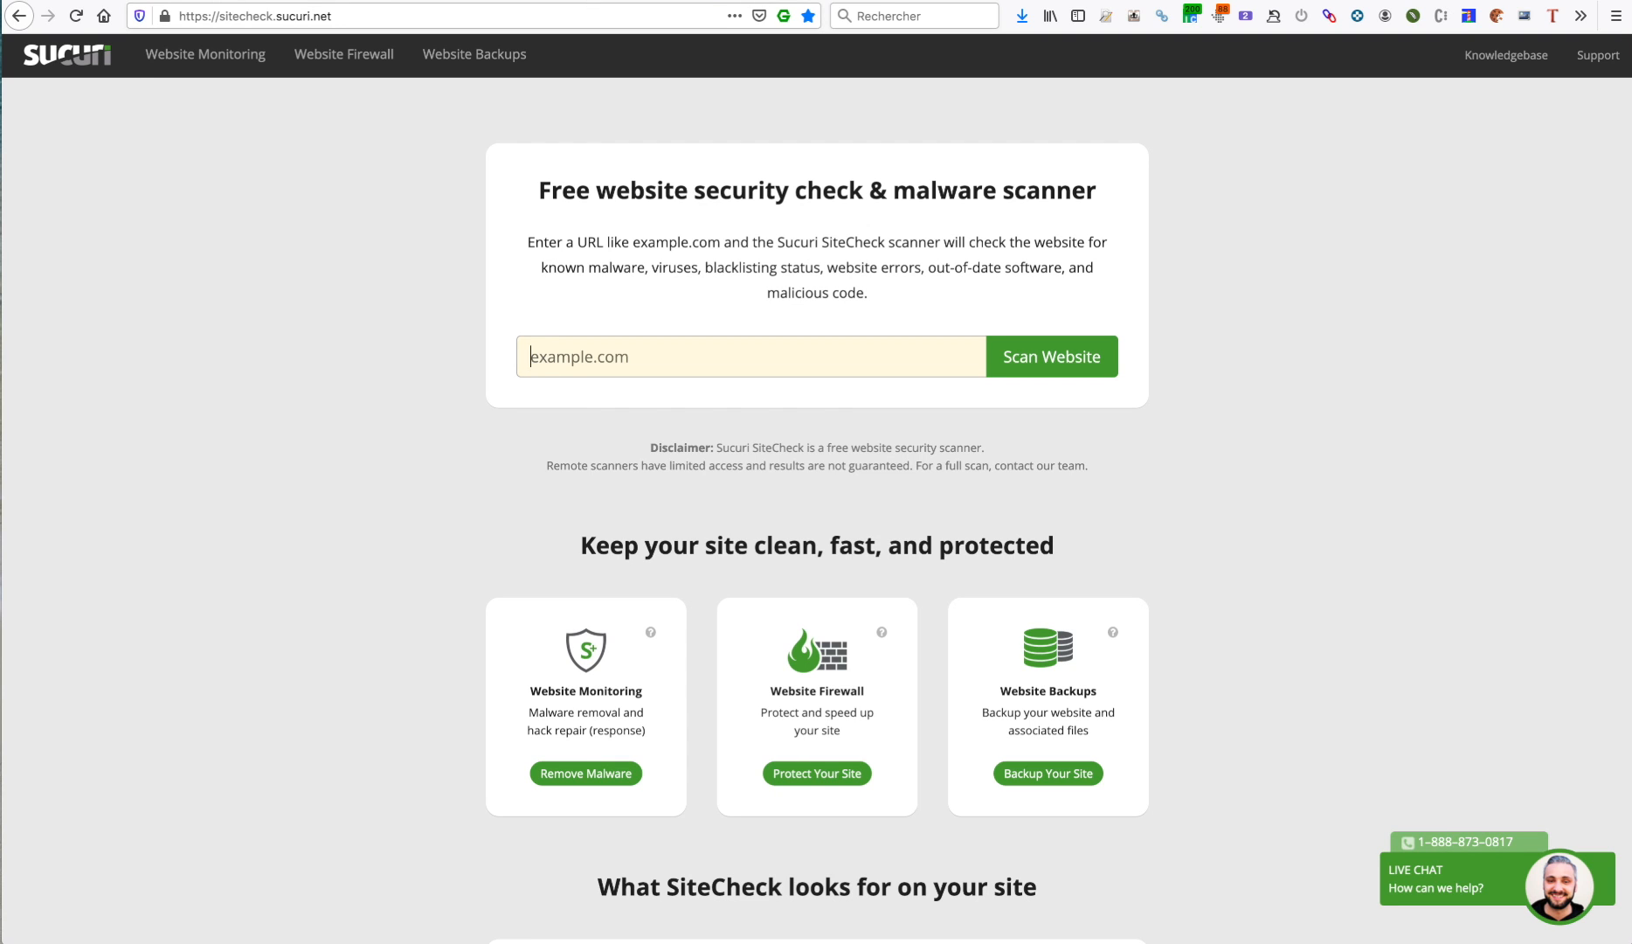
Scan the website investisseur-or-matieres.com with Sucuri SiteCheck.
{"action": "left_click", "coordinate": [248, 1]}
{"action": "left_click_drag", "start_coordinate": [248, 16], "coordinate": [409, 16]}
{"action": "left_click", "coordinate": [963, 0]}
{"action": "type", "text": "investisseur-or-matieres.com"}
{"action": "left_click", "coordinate": [1078, 368]}
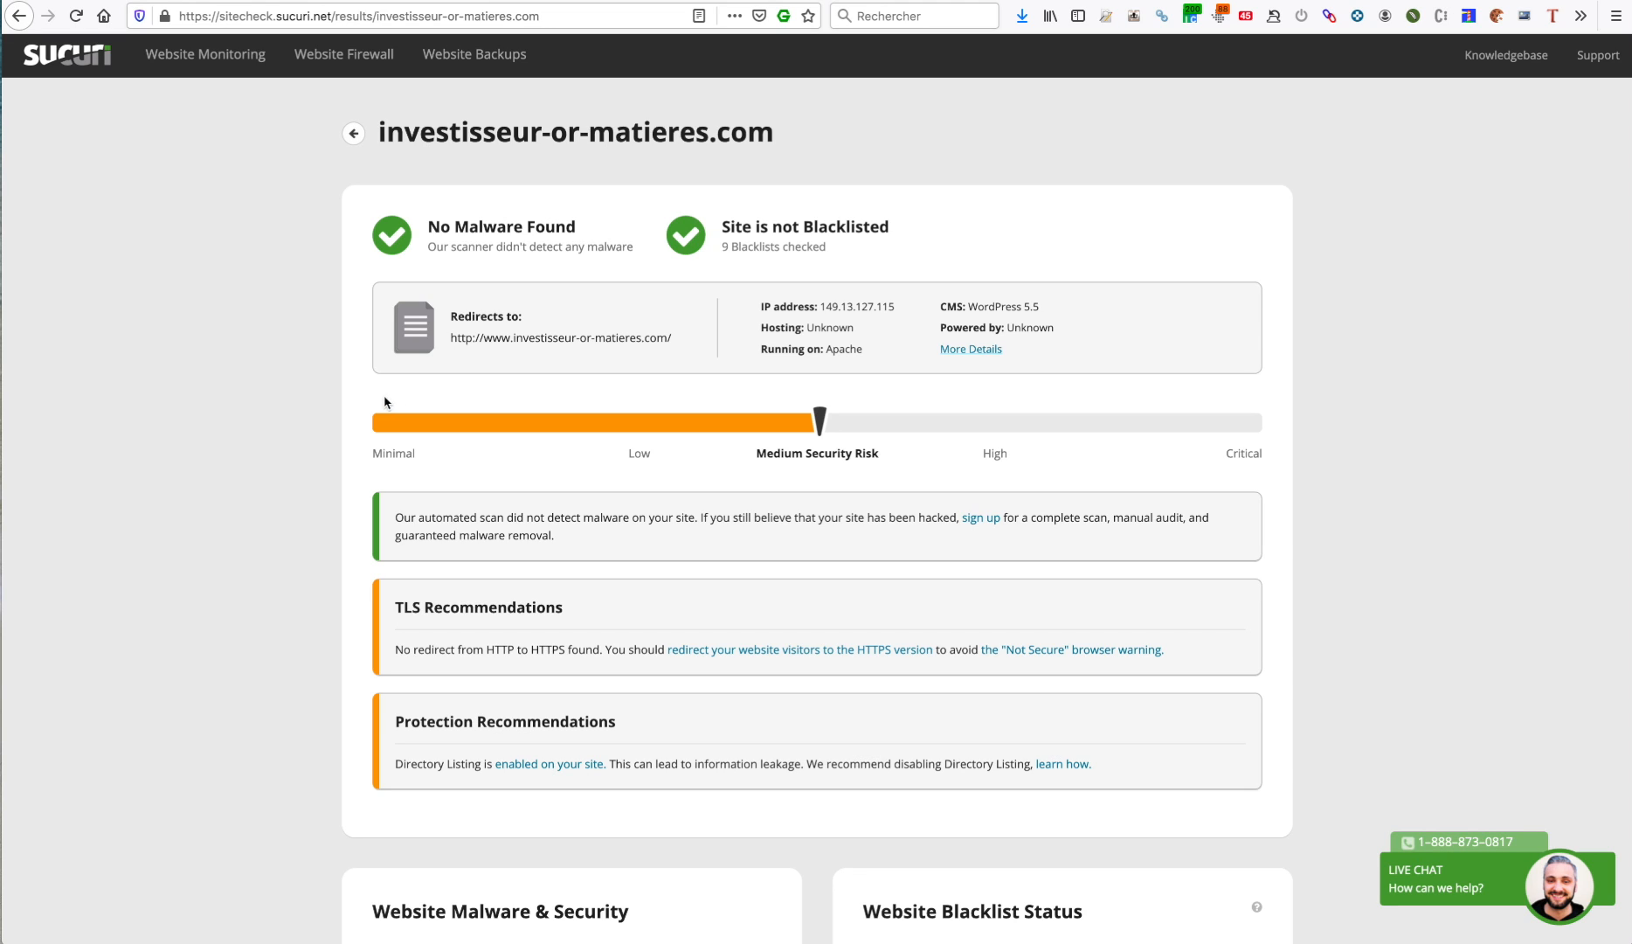
Examine the scan report's security risk, TLS and protection recommendations, and hardening improvements for the security headers.
{"action": "scroll", "coordinate": [310, 336], "scroll_direction": "down", "scroll_amount": 10}
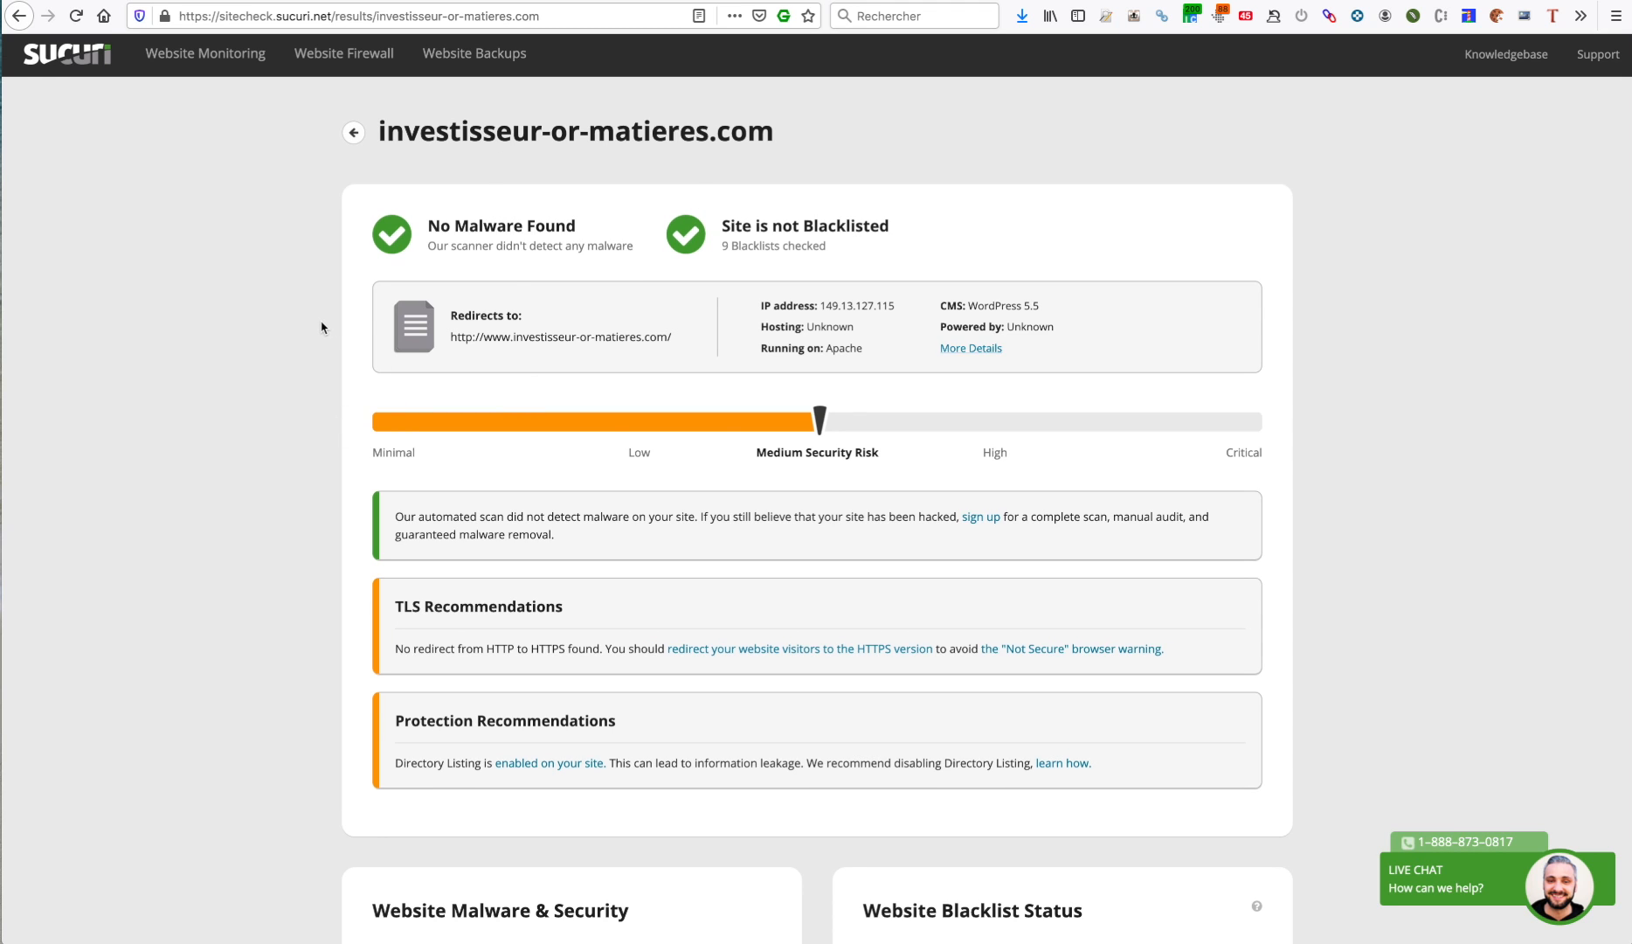
{"action": "scroll", "coordinate": [322, 328], "scroll_direction": "up", "scroll_amount": 7}
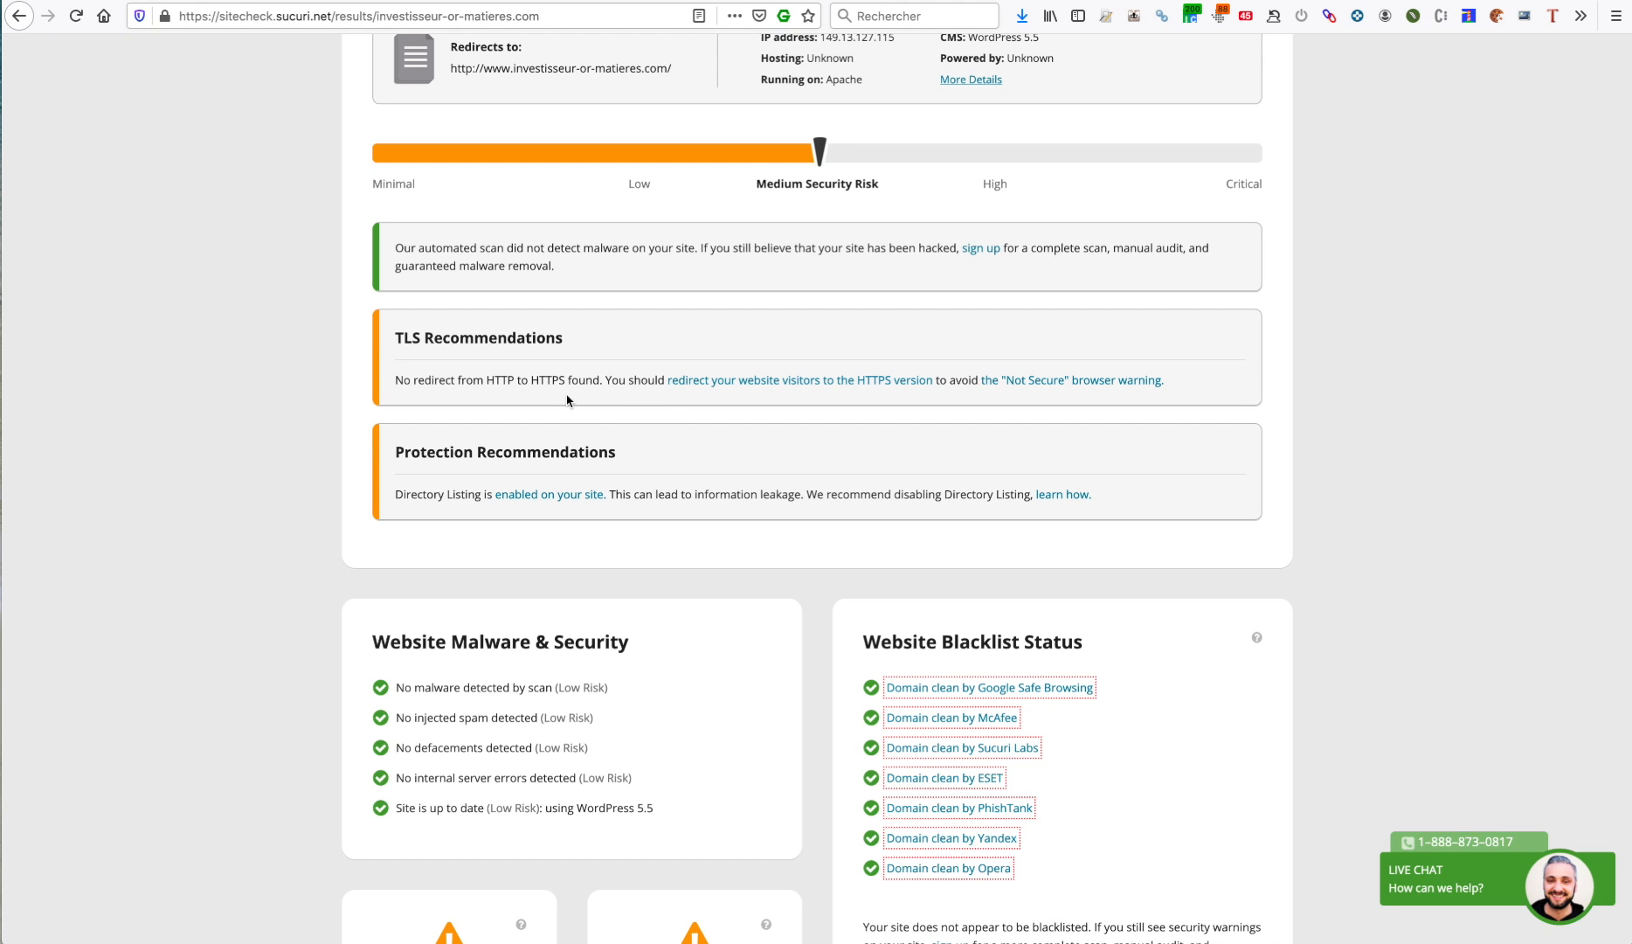
{"action": "scroll", "coordinate": [707, 485], "scroll_direction": "down", "scroll_amount": 7}
{"action": "scroll", "coordinate": [544, 461], "scroll_direction": "down", "scroll_amount": 3}
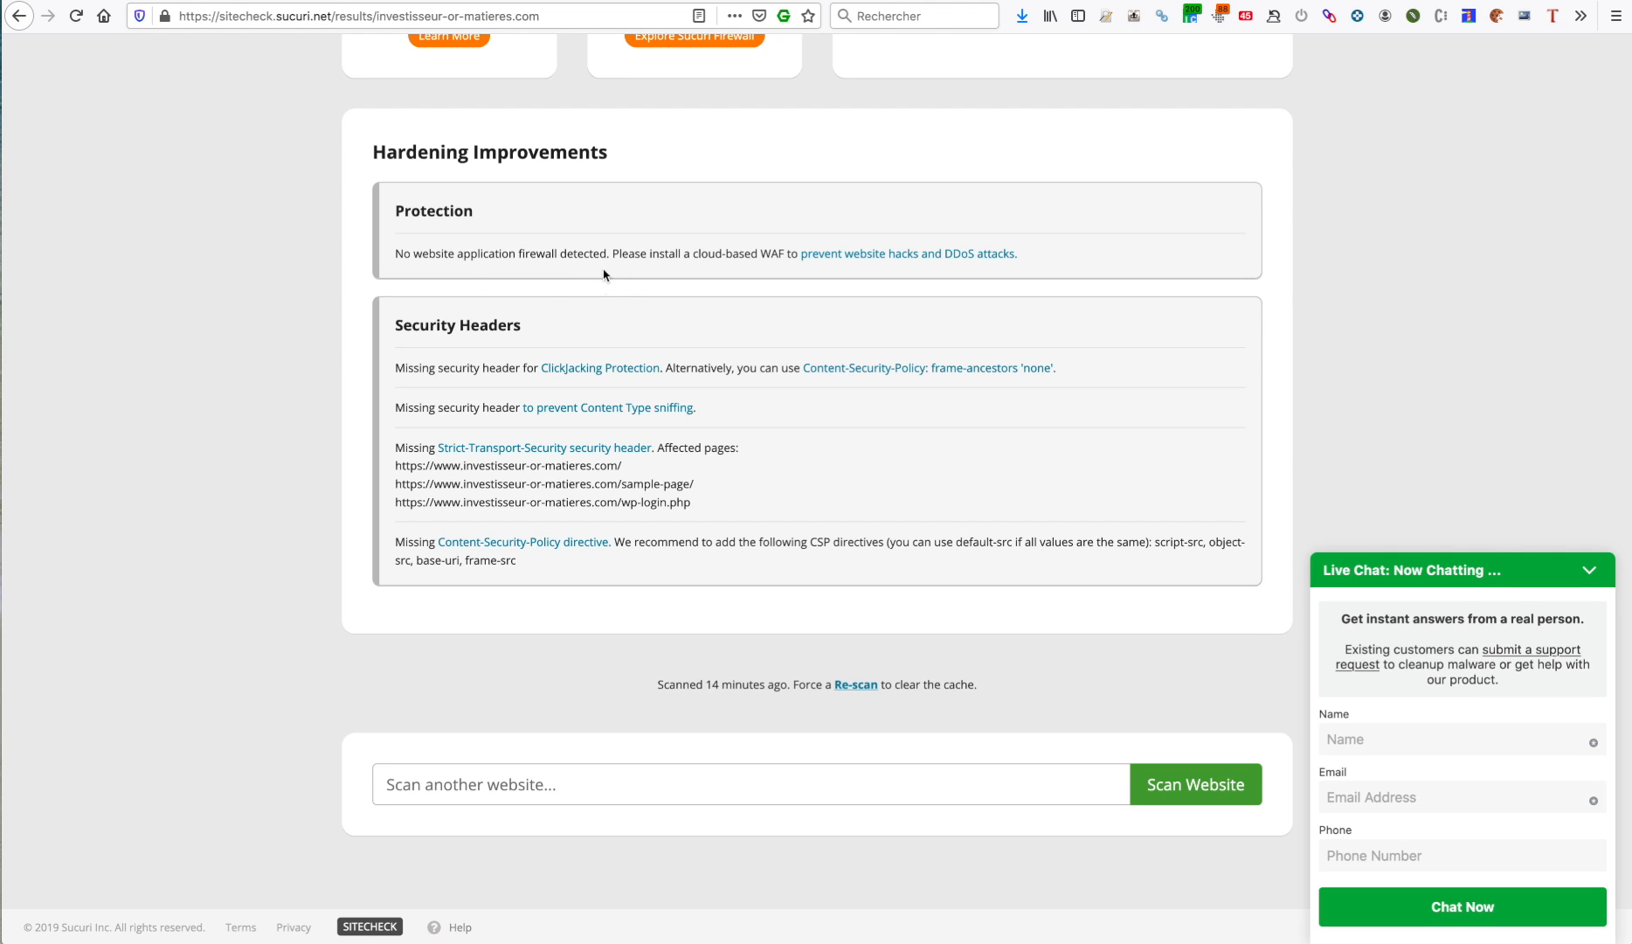
{"action": "scroll", "coordinate": [492, 299], "scroll_direction": "up", "scroll_amount": 1}
{"action": "scroll", "coordinate": [491, 297], "scroll_direction": "up", "scroll_amount": 10}
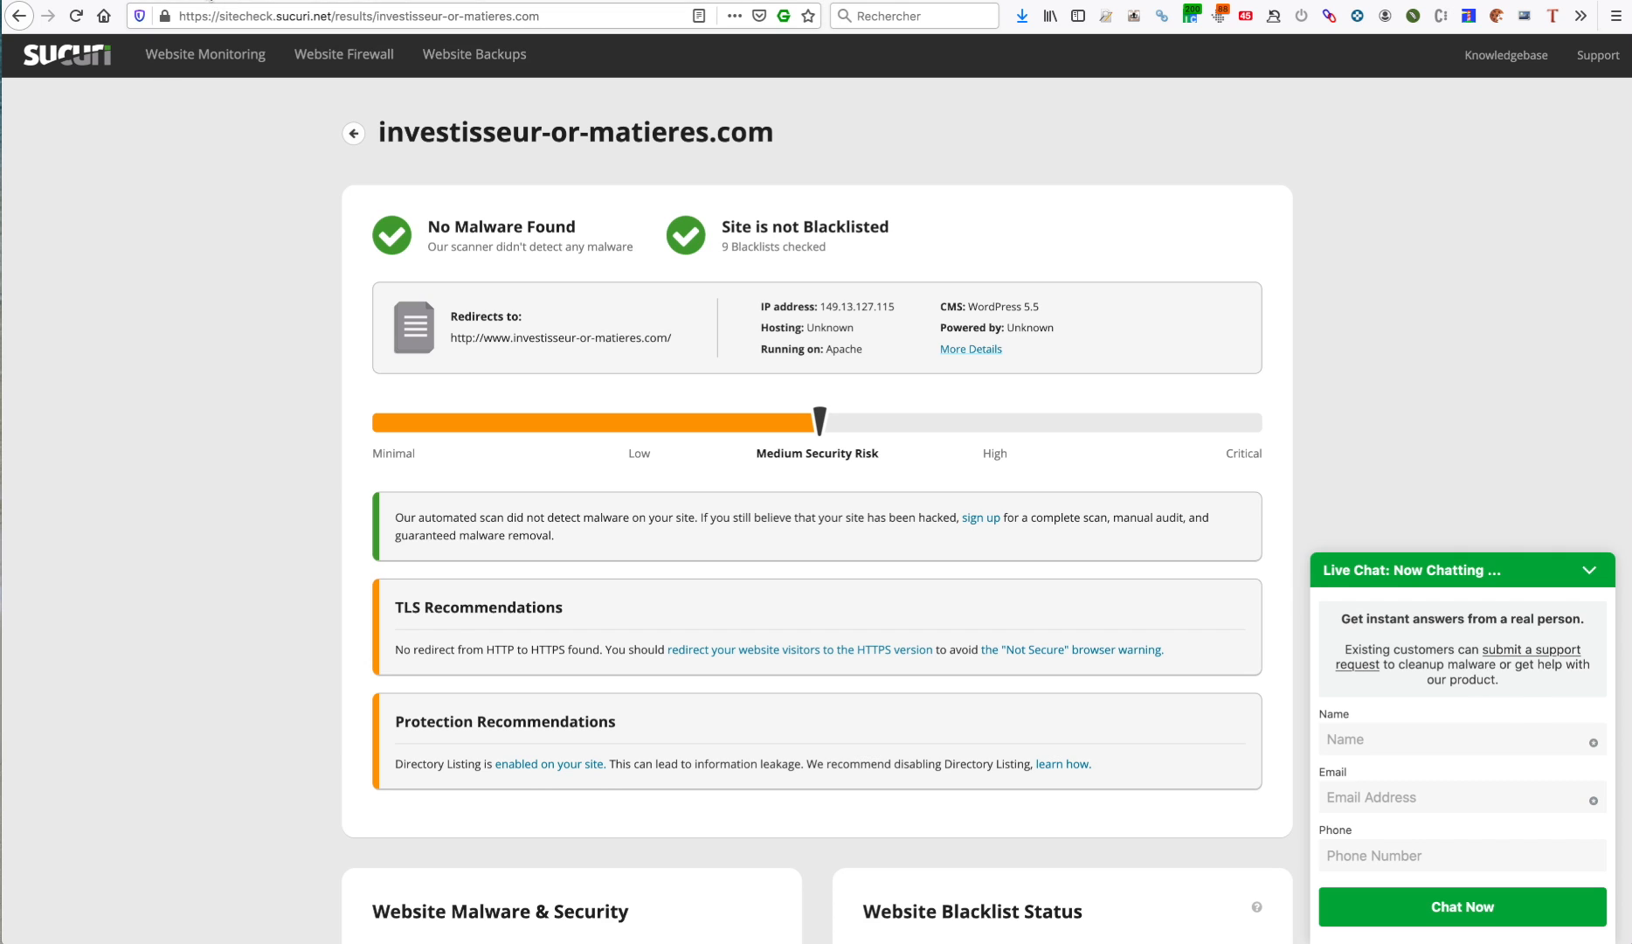
Switch back to the WordPress HTTP Headers settings and view the Content-Encoding header's compression options.
{"action": "left_click", "coordinate": [219, 1]}
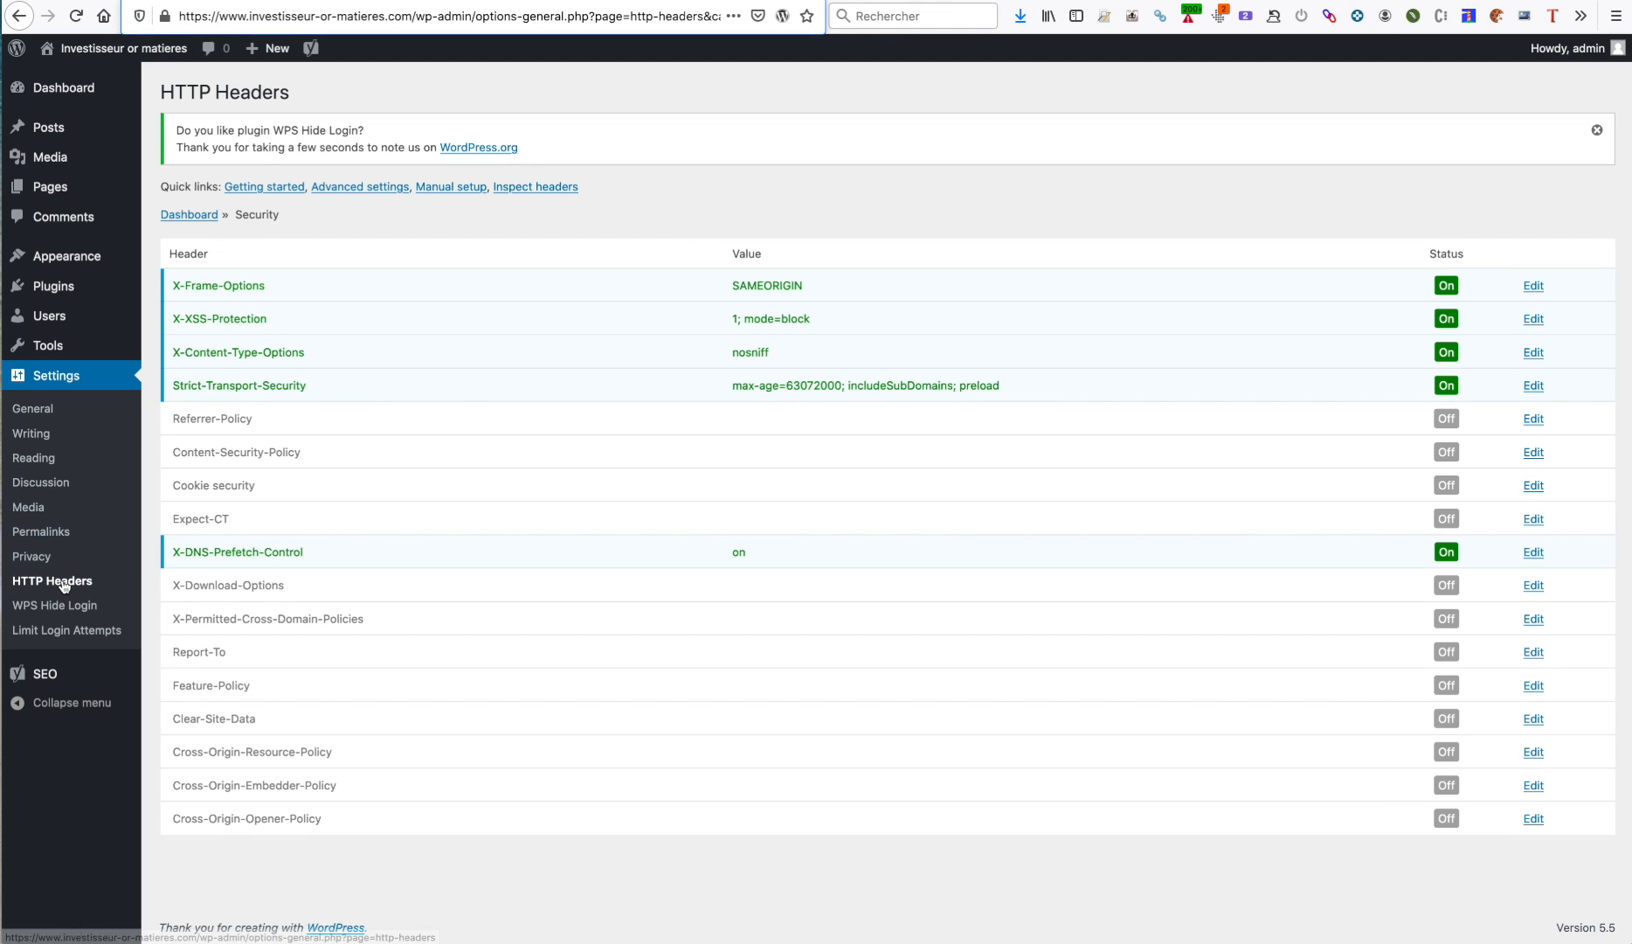
{"action": "left_click", "coordinate": [210, 217]}
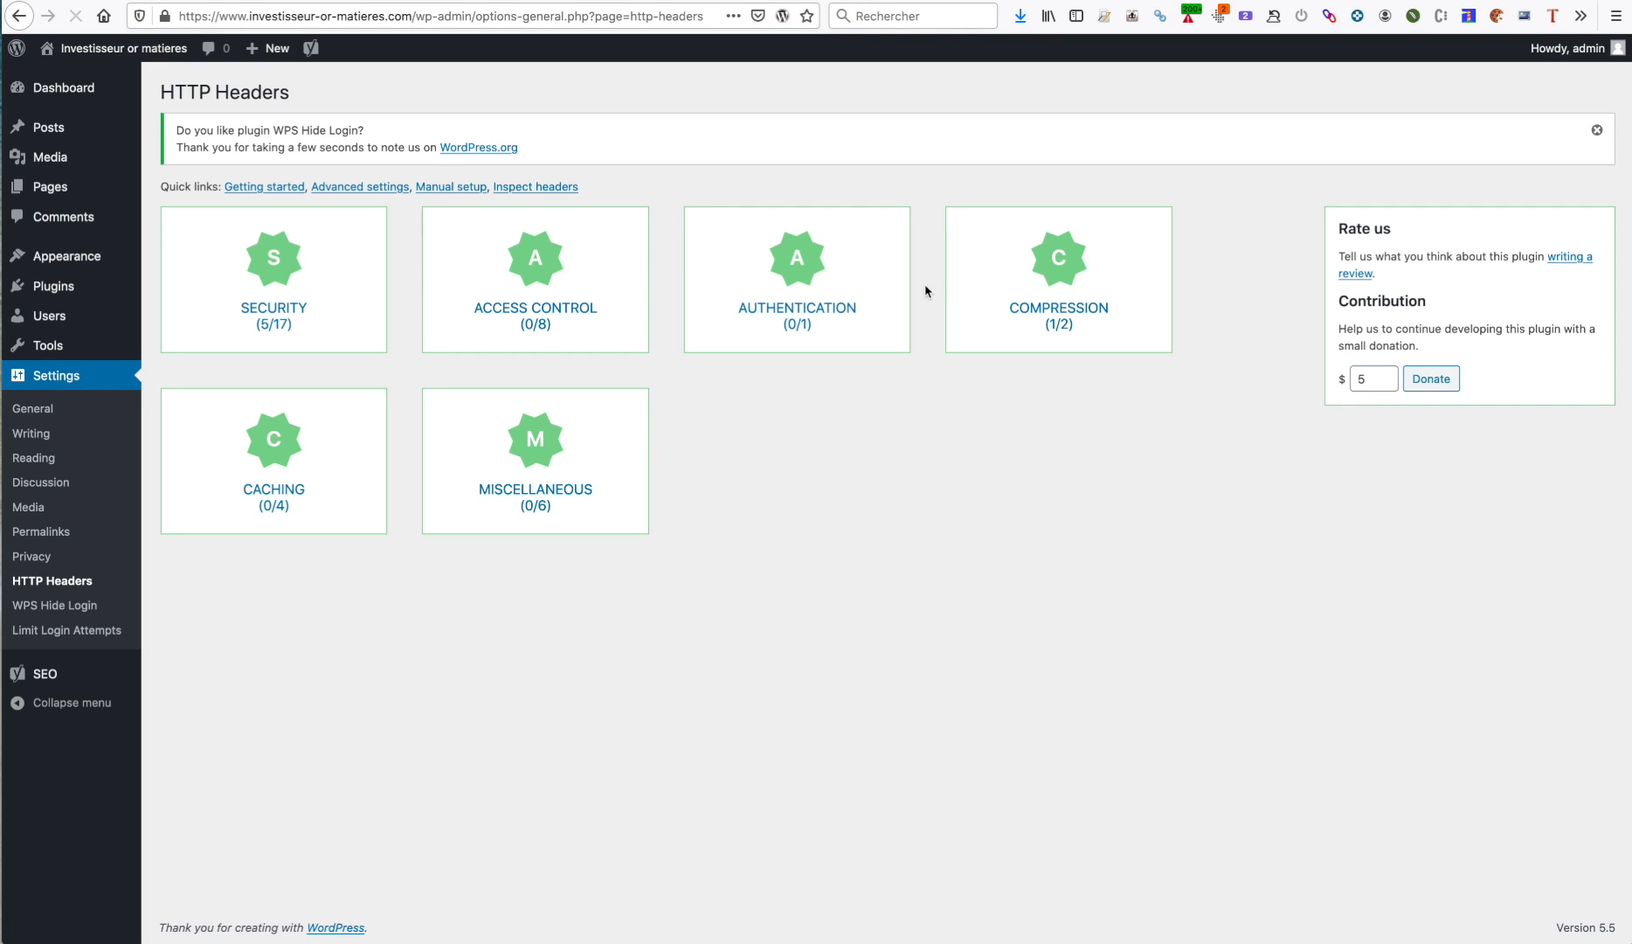
{"action": "left_click", "coordinate": [1064, 301]}
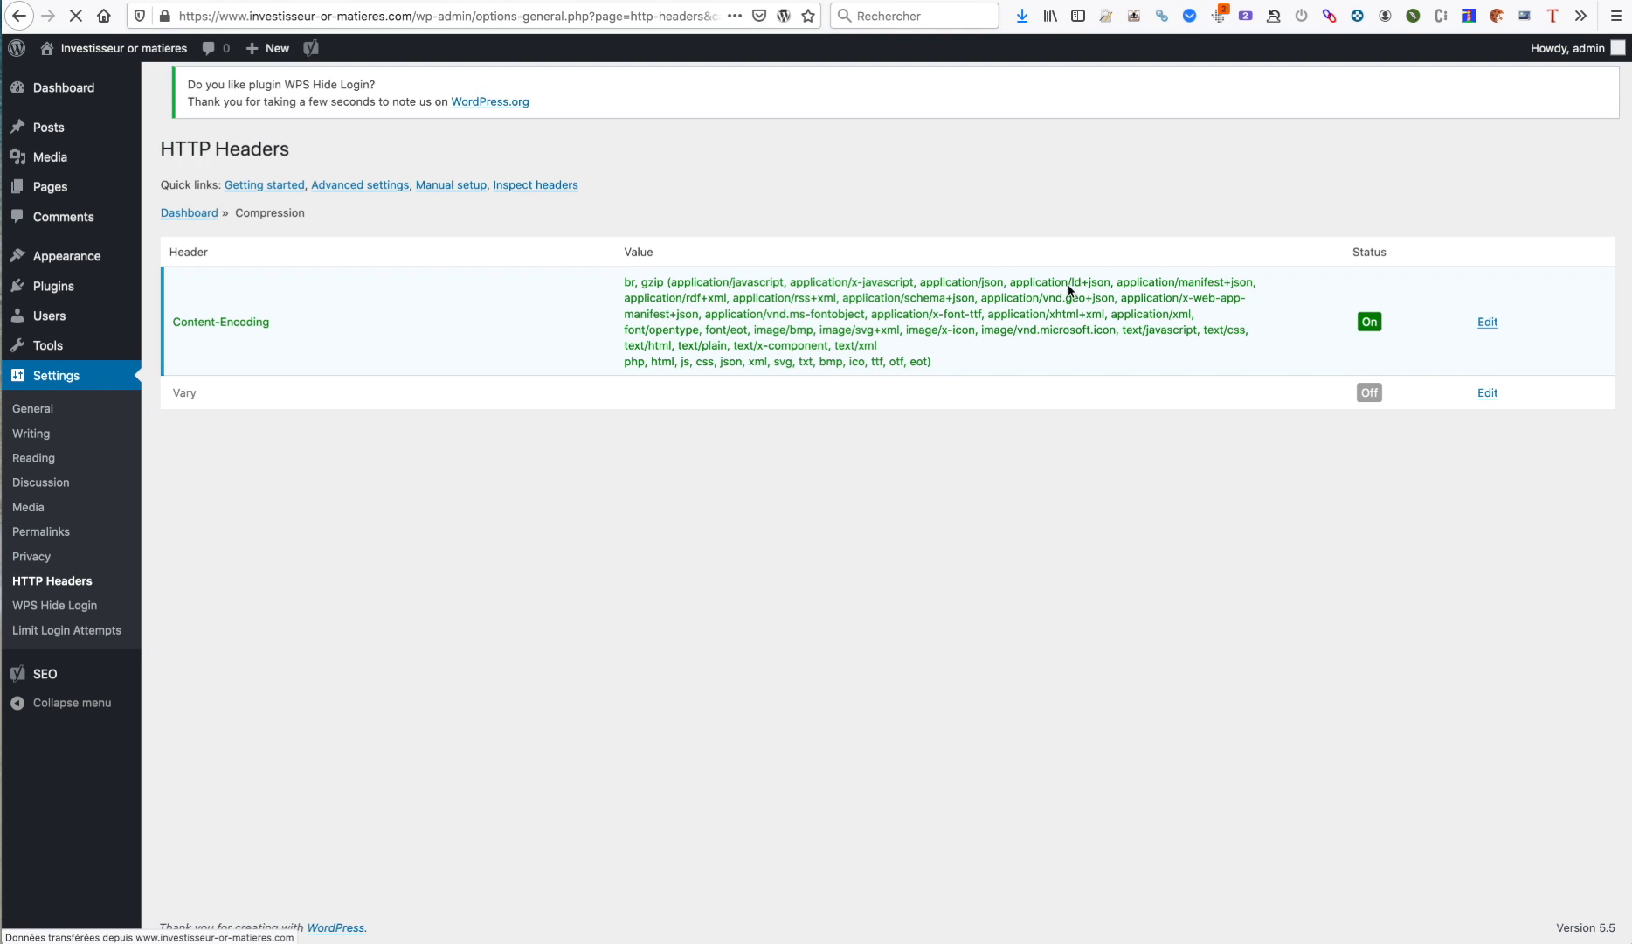
{"action": "left_click", "coordinate": [1487, 323]}
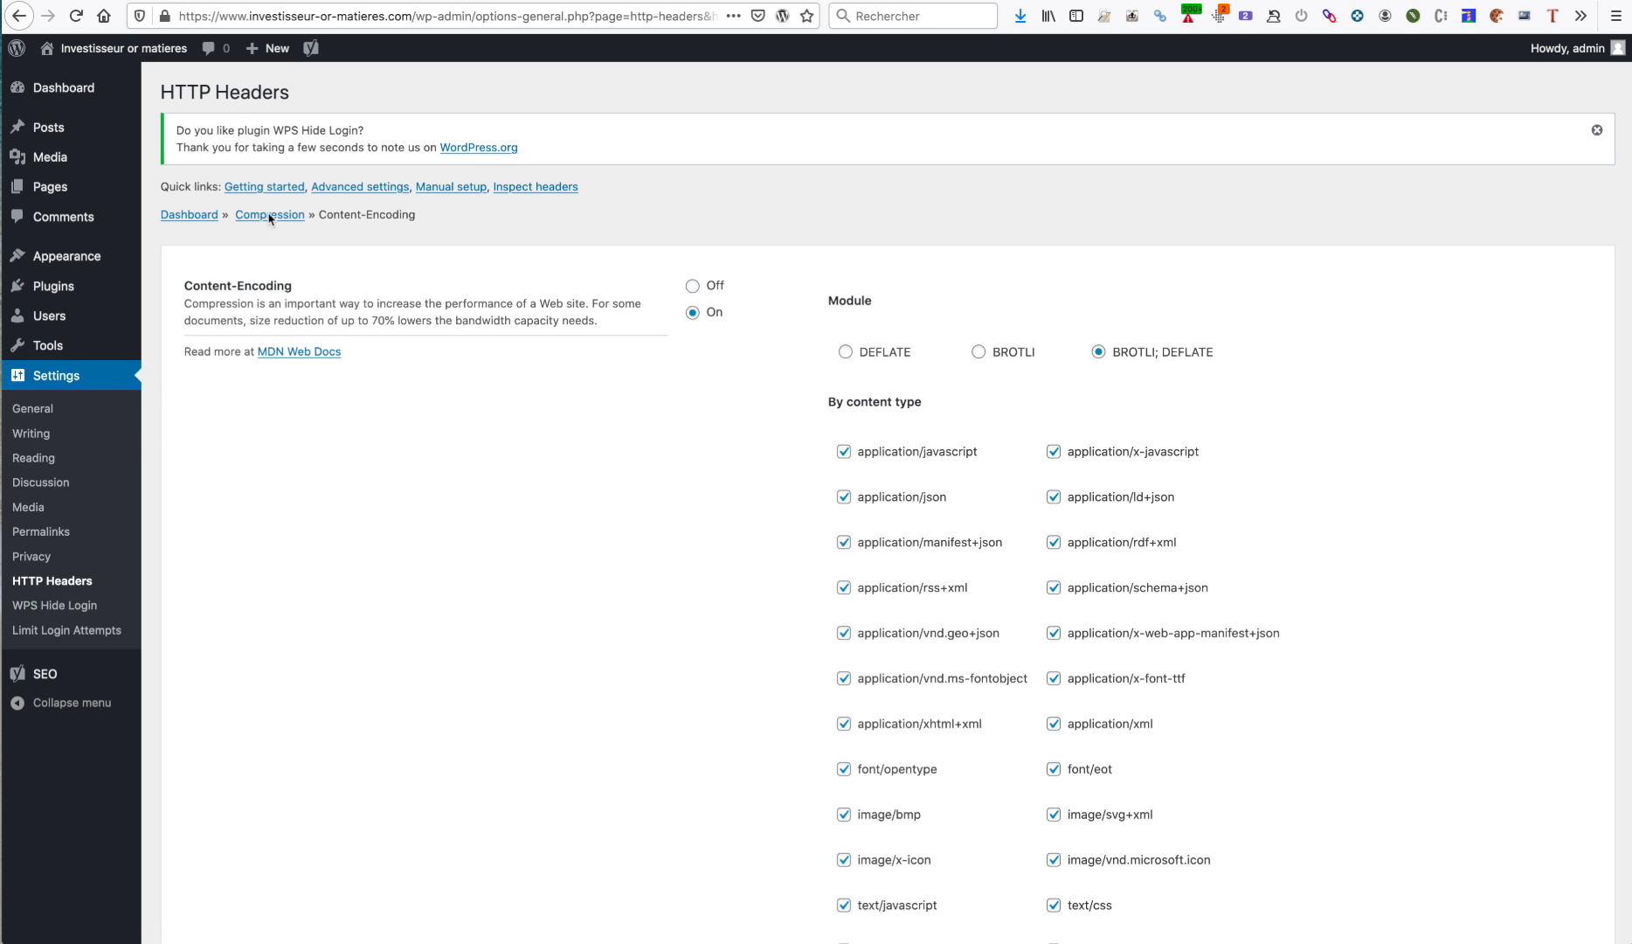
Check the custom login URL in the WPS Hide Login settings, and go back to the installed plugins list.
{"action": "left_click", "coordinate": [76, 609]}
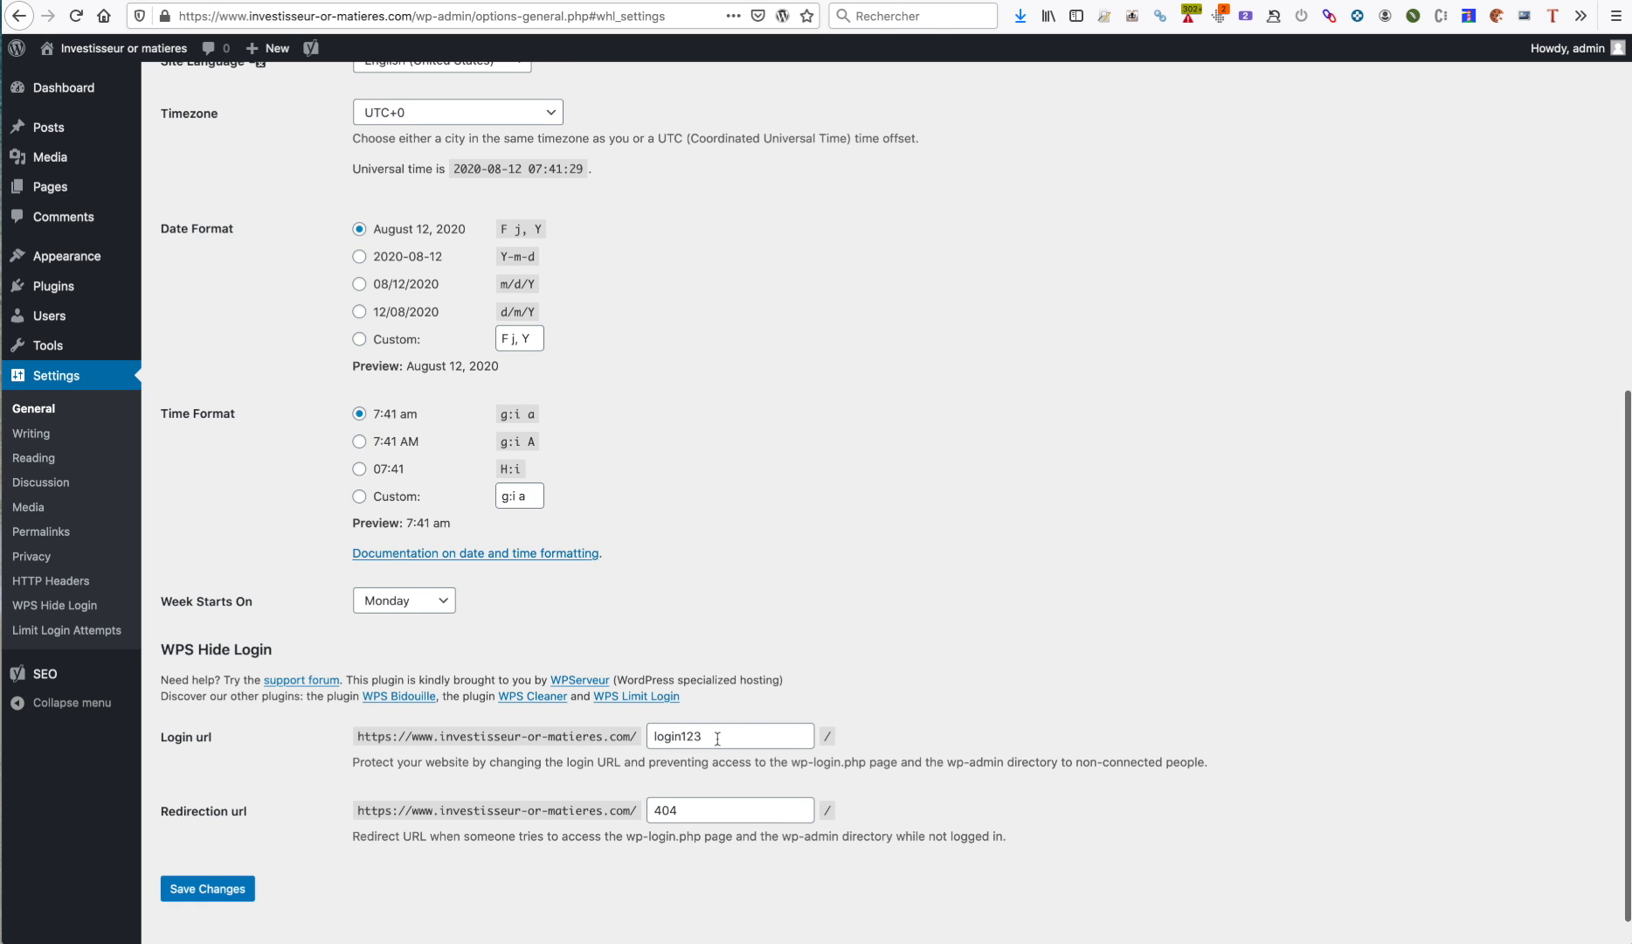
{"action": "left_click_drag", "start_coordinate": [705, 736], "coordinate": [654, 738]}
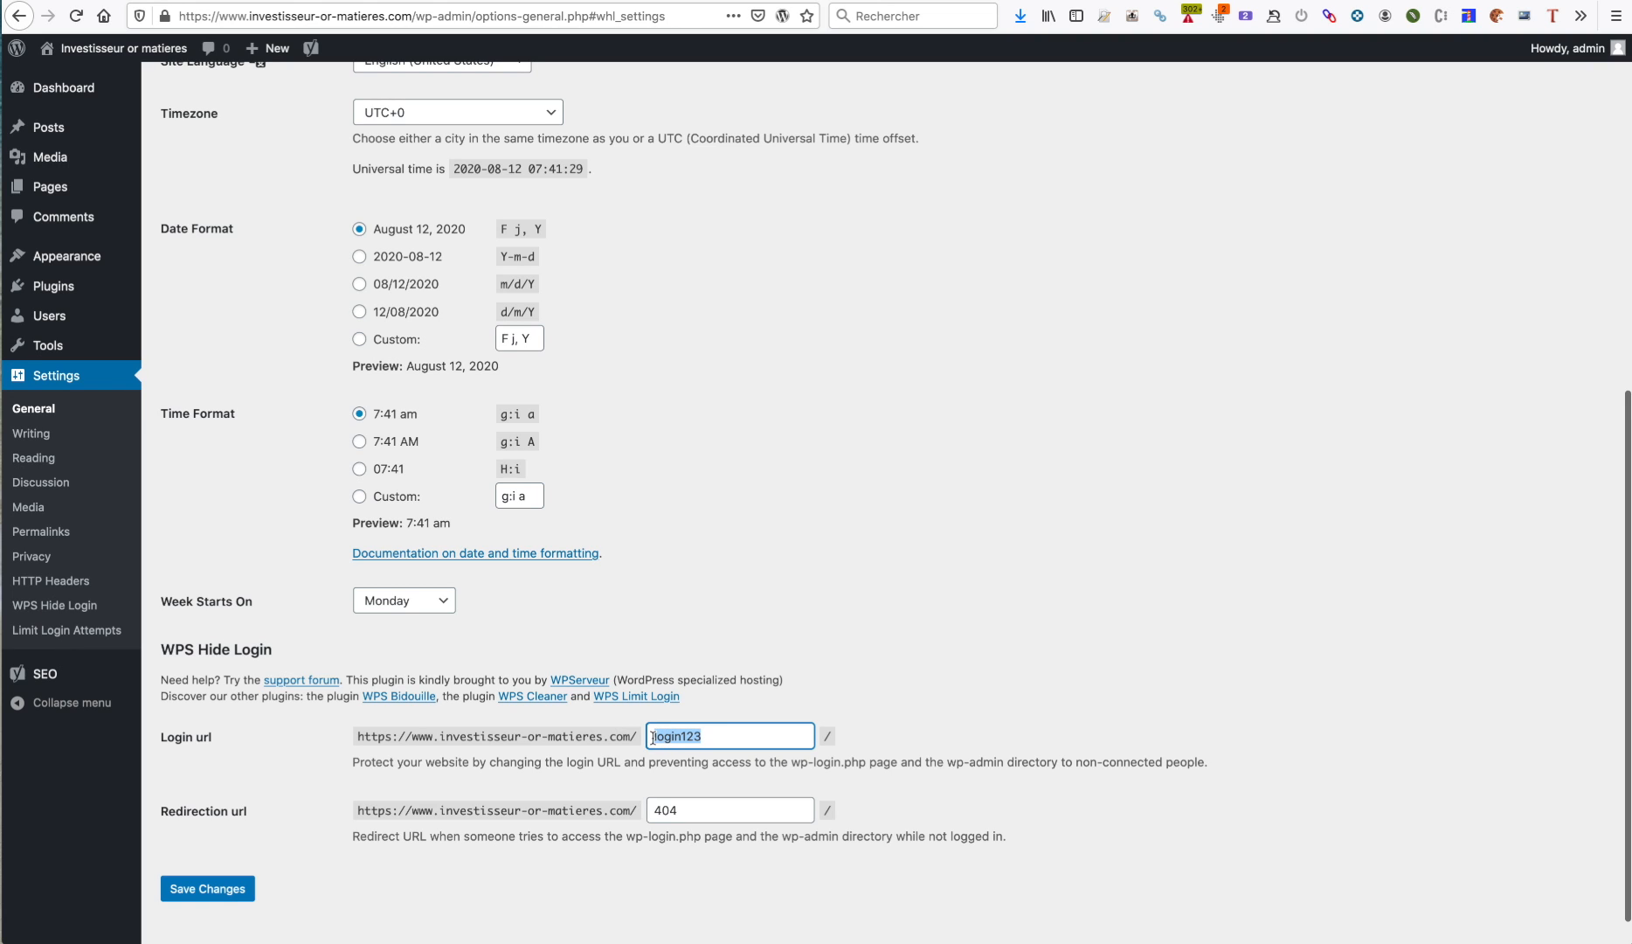
{"action": "mouse_move", "coordinate": [59, 325]}
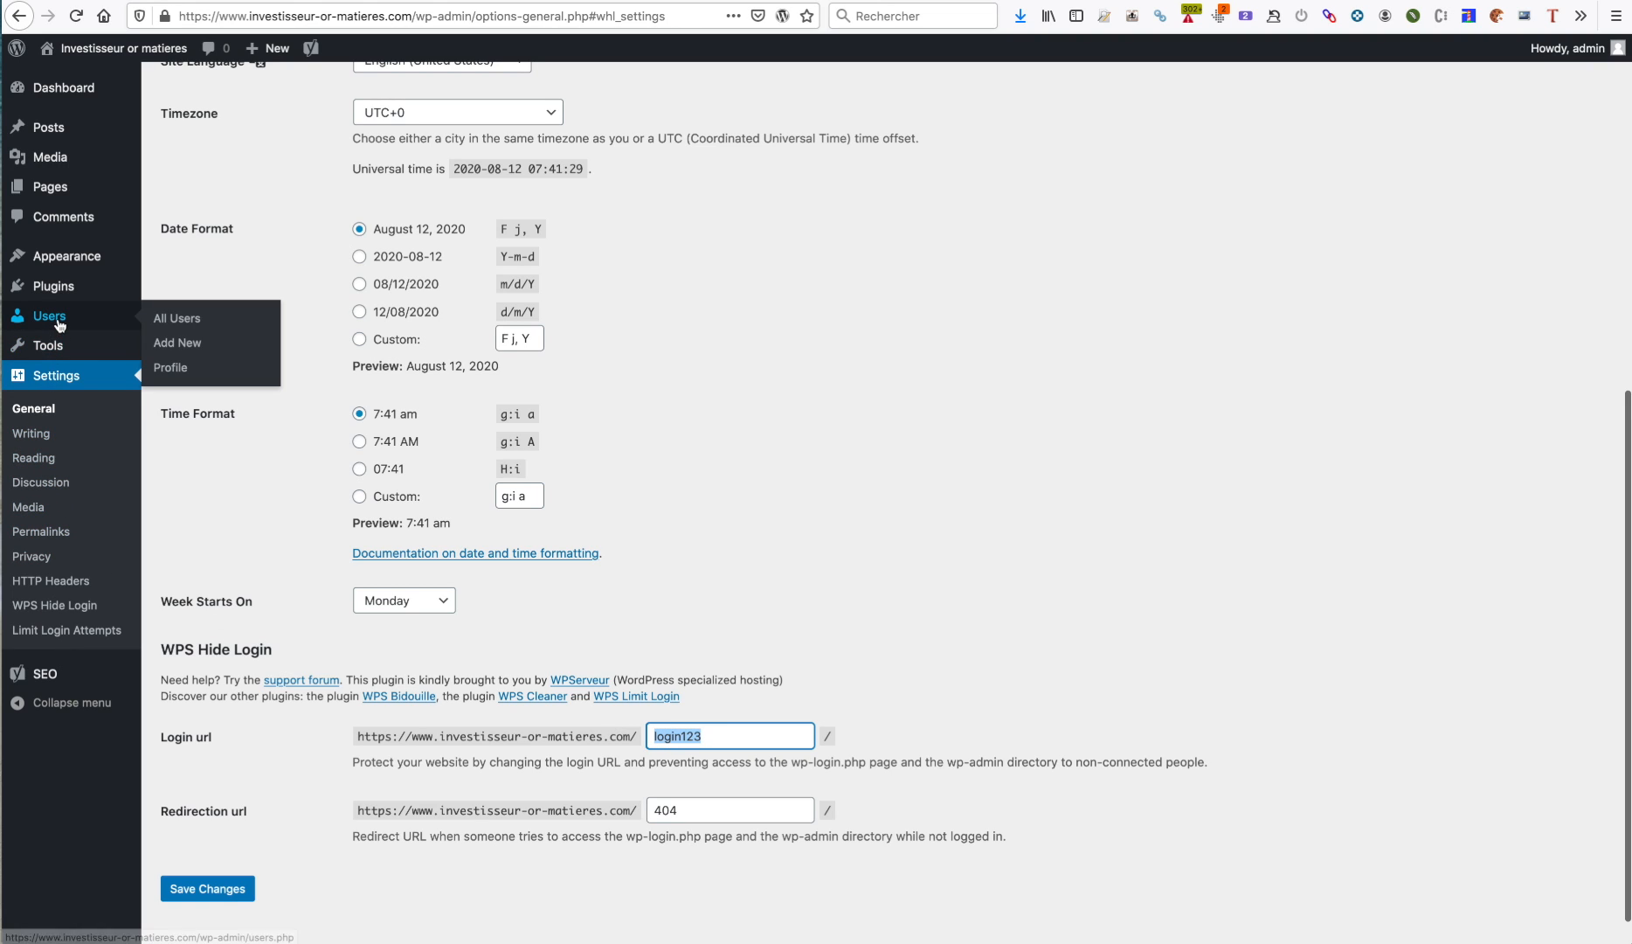
{"action": "mouse_move", "coordinate": [61, 288]}
{"action": "left_click", "coordinate": [186, 292]}
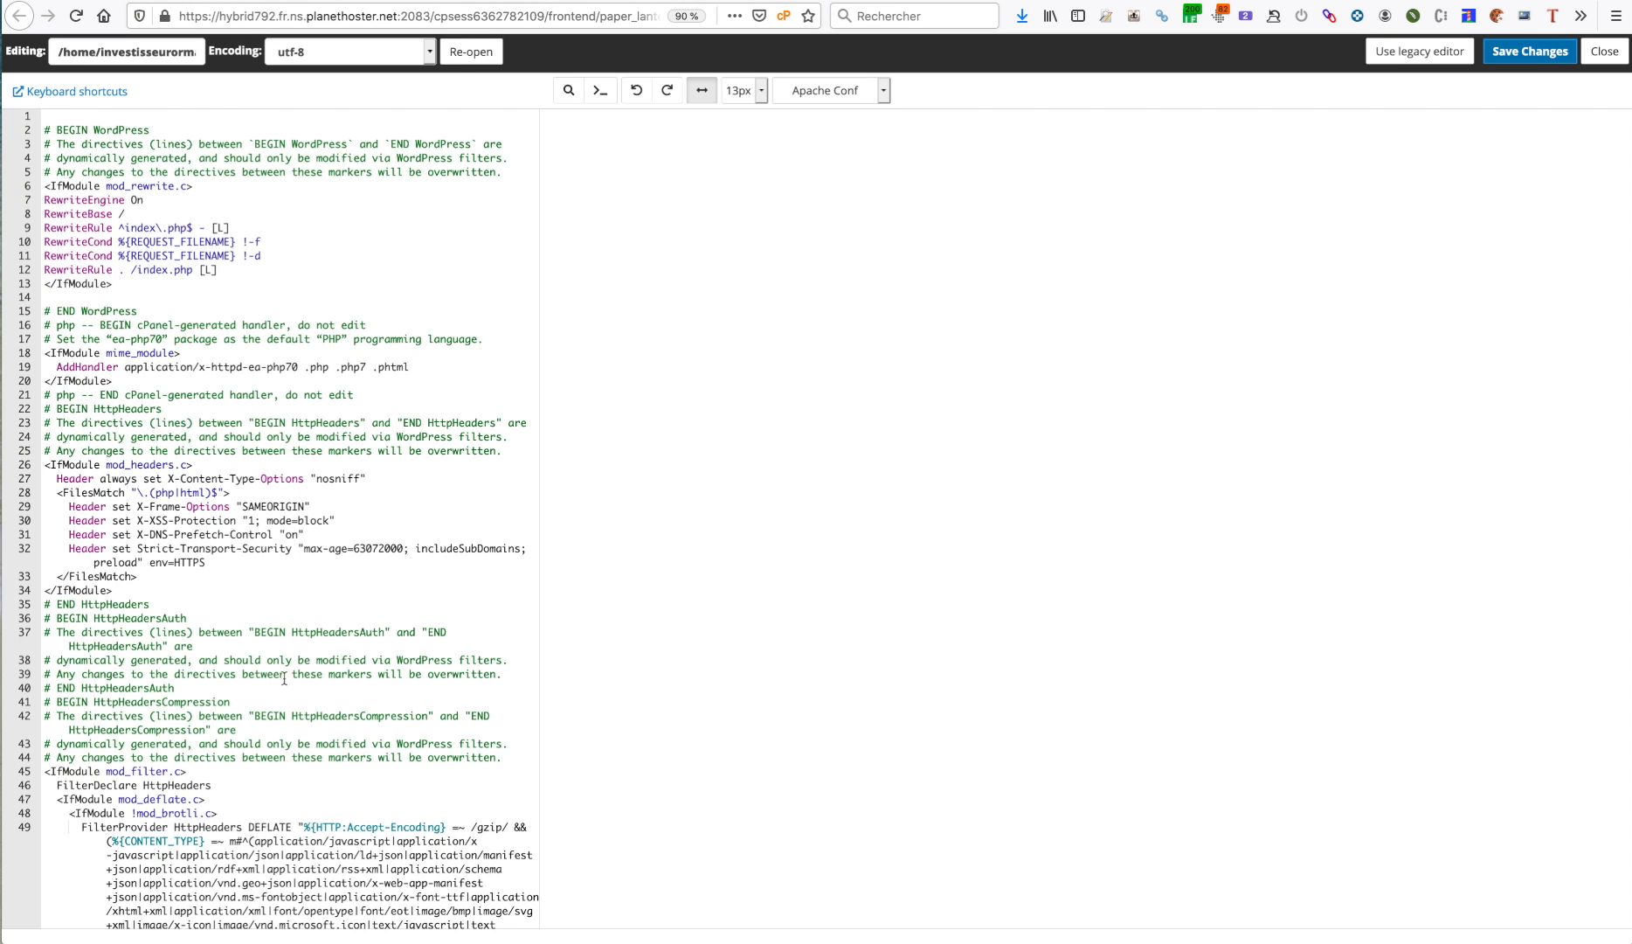
In the cPanel file editor, copy and delete the last line of the Apache configuration file and save the changes.
{"action": "scroll", "coordinate": [282, 679], "scroll_direction": "down", "scroll_amount": 10}
{"action": "left_click_drag", "start_coordinate": [171, 921], "coordinate": [40, 911]}
{"action": "key", "text": "super+c"}
{"action": "key", "text": "BackSpace"}
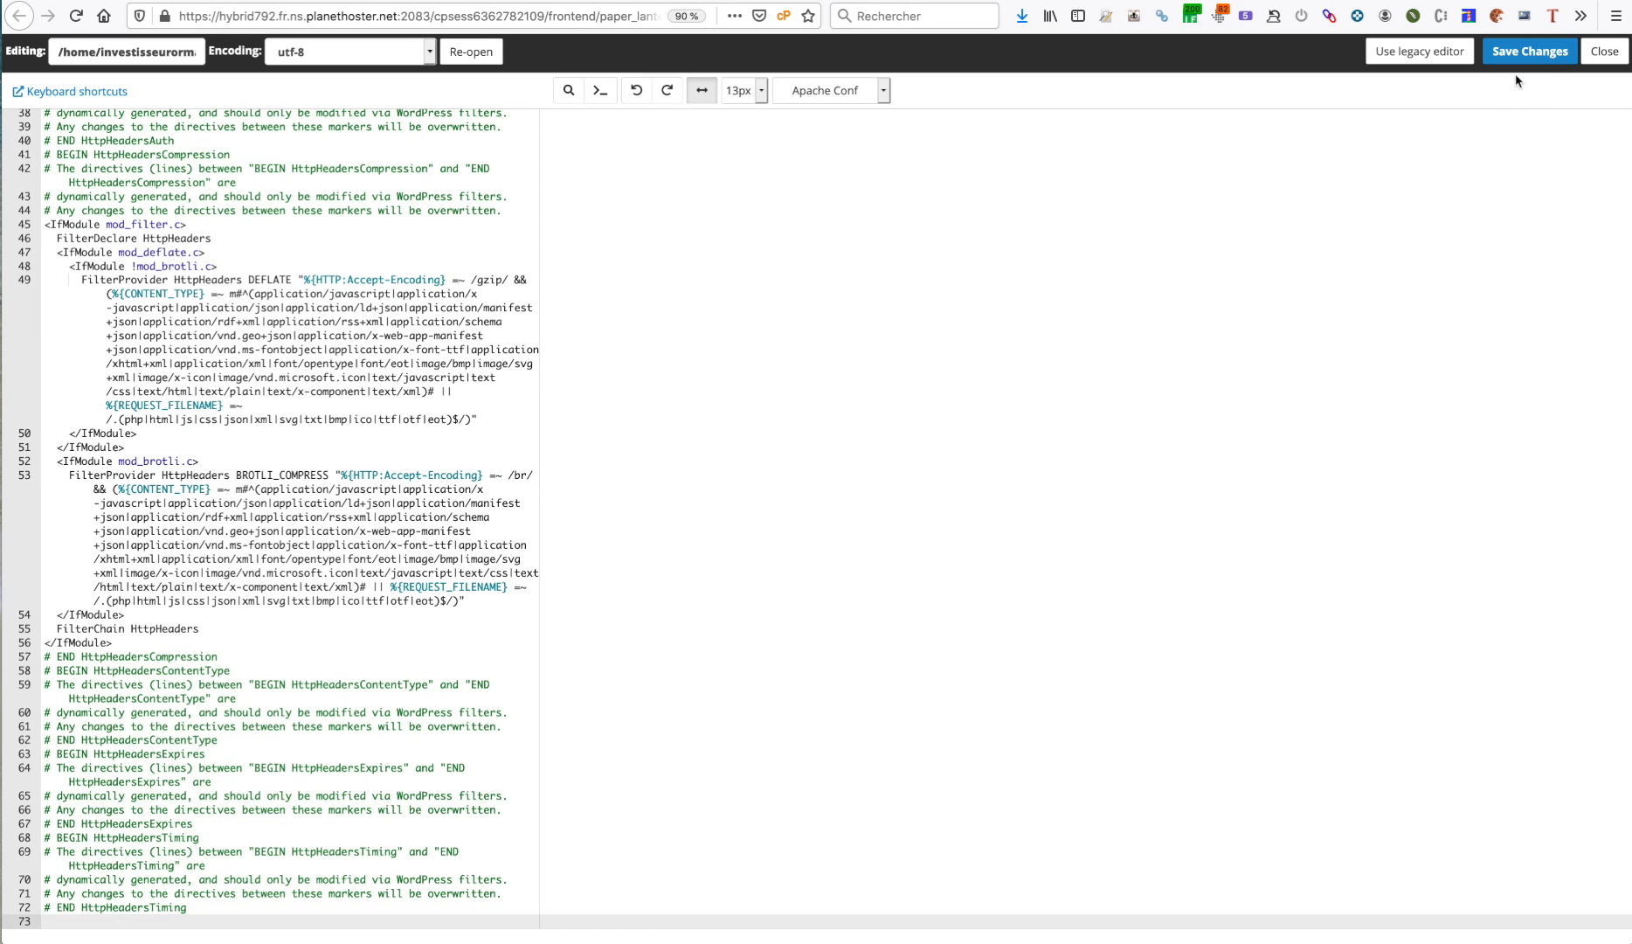
{"action": "left_click", "coordinate": [1525, 52]}
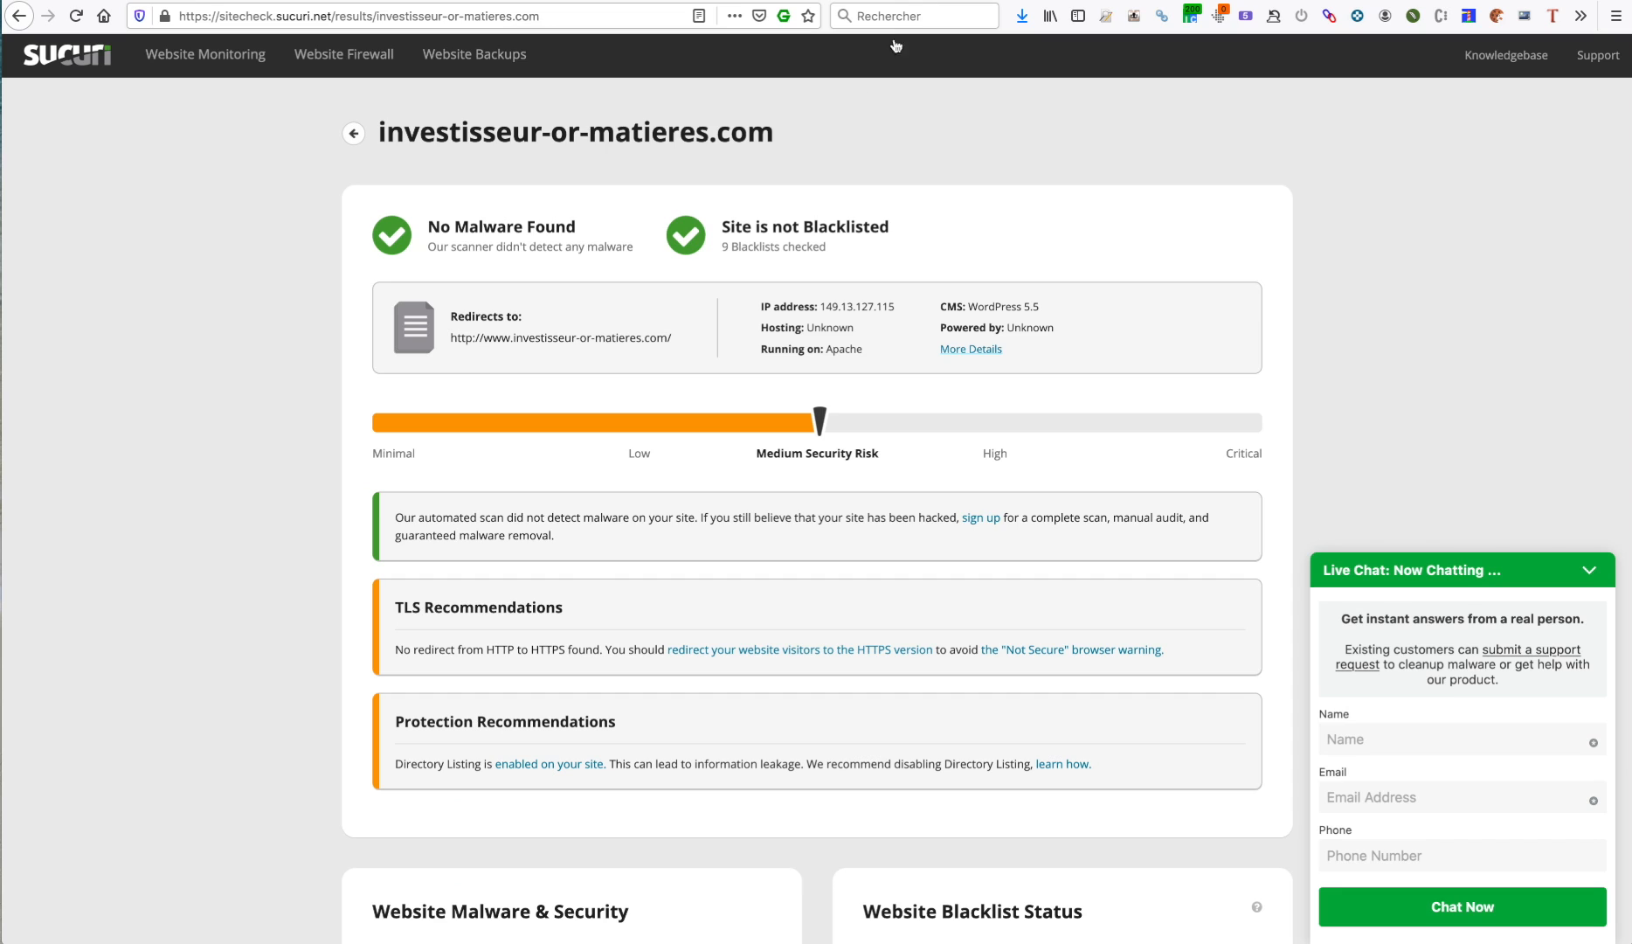
{"action": "scroll", "coordinate": [605, 579], "scroll_direction": "down", "scroll_amount": 3}
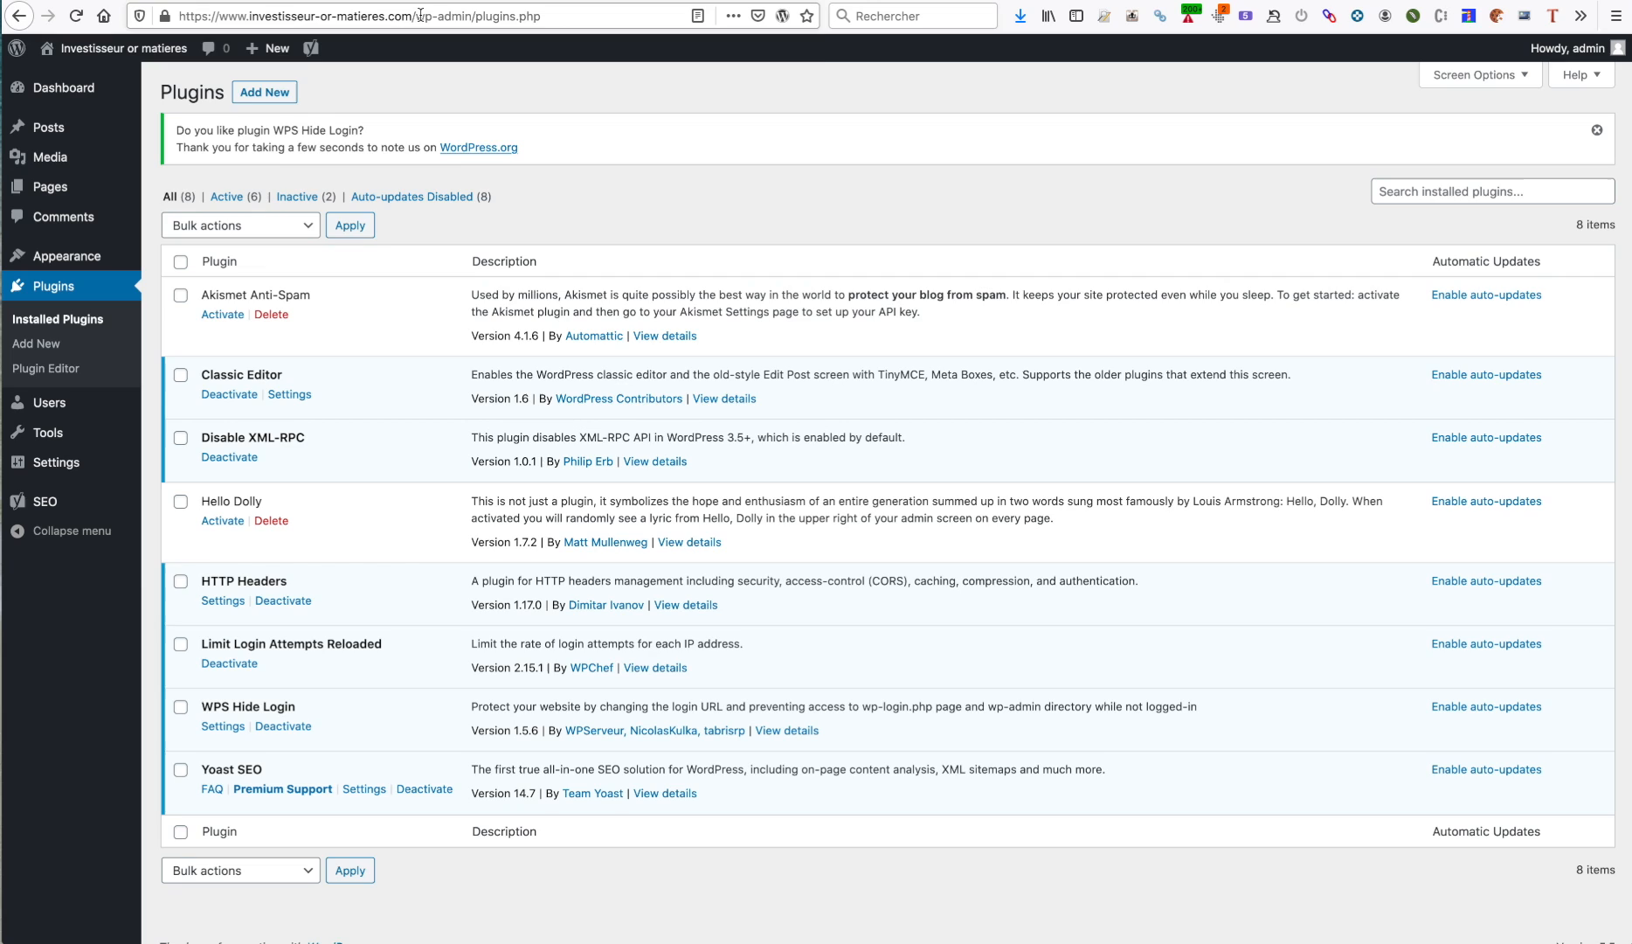
Load the site's /wp-content/uploads/ address in the browser to check whether the directory's contents are listed.
{"action": "left_click", "coordinate": [454, 15]}
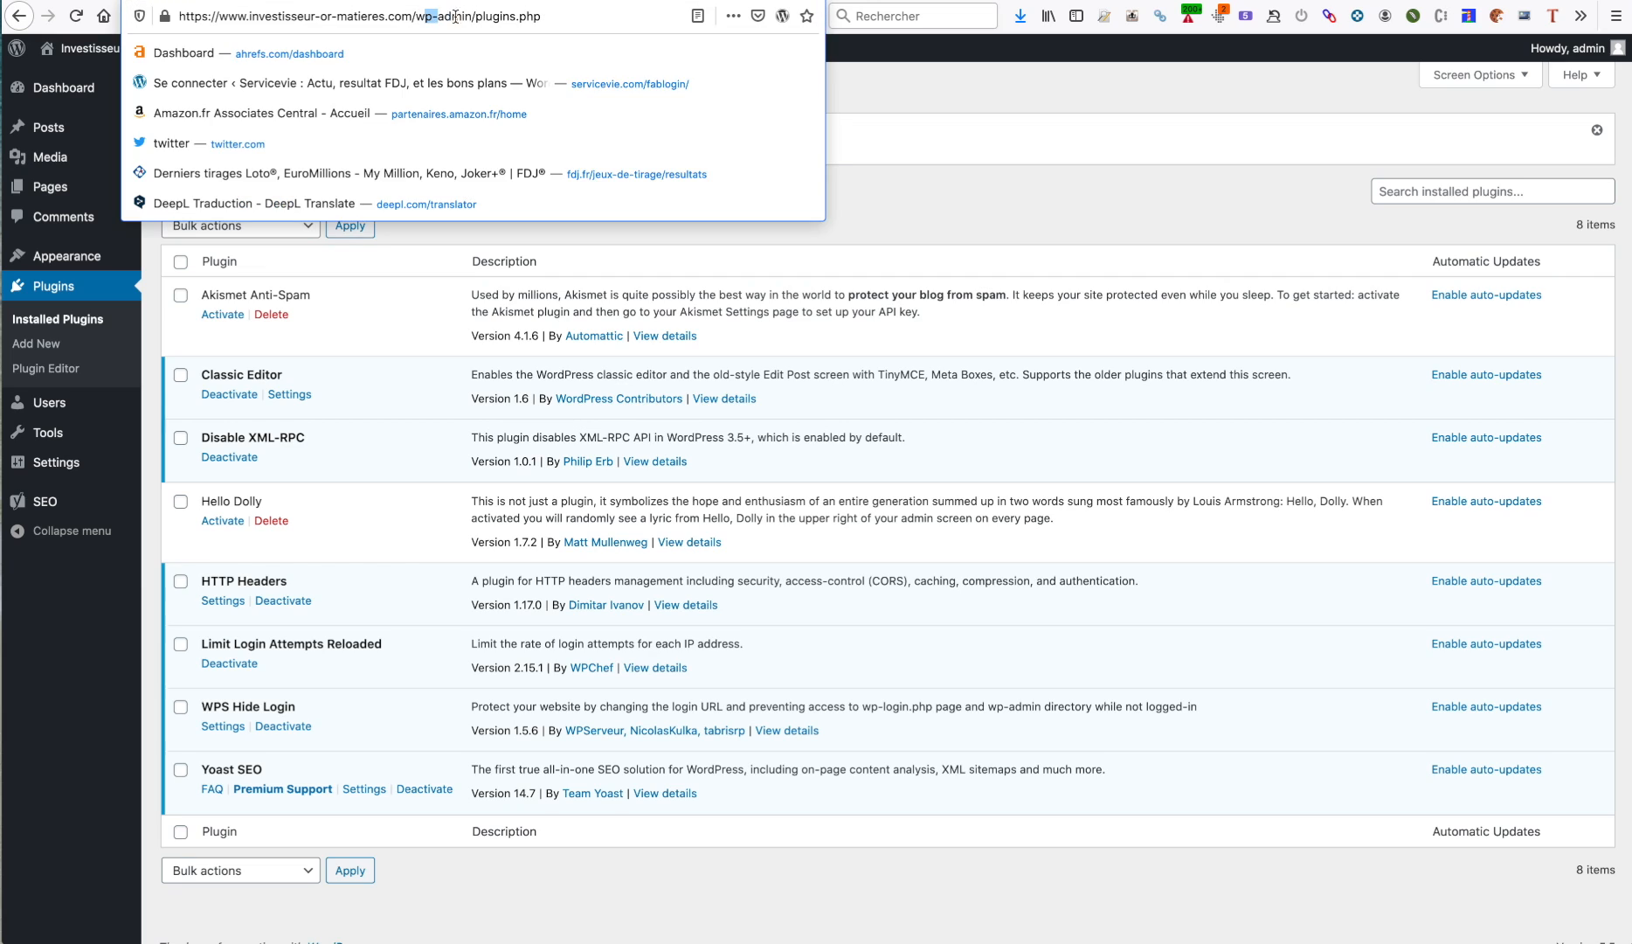
{"action": "left_click_drag", "start_coordinate": [454, 15], "coordinate": [640, 47]}
{"action": "type", "text": "p-content/"}
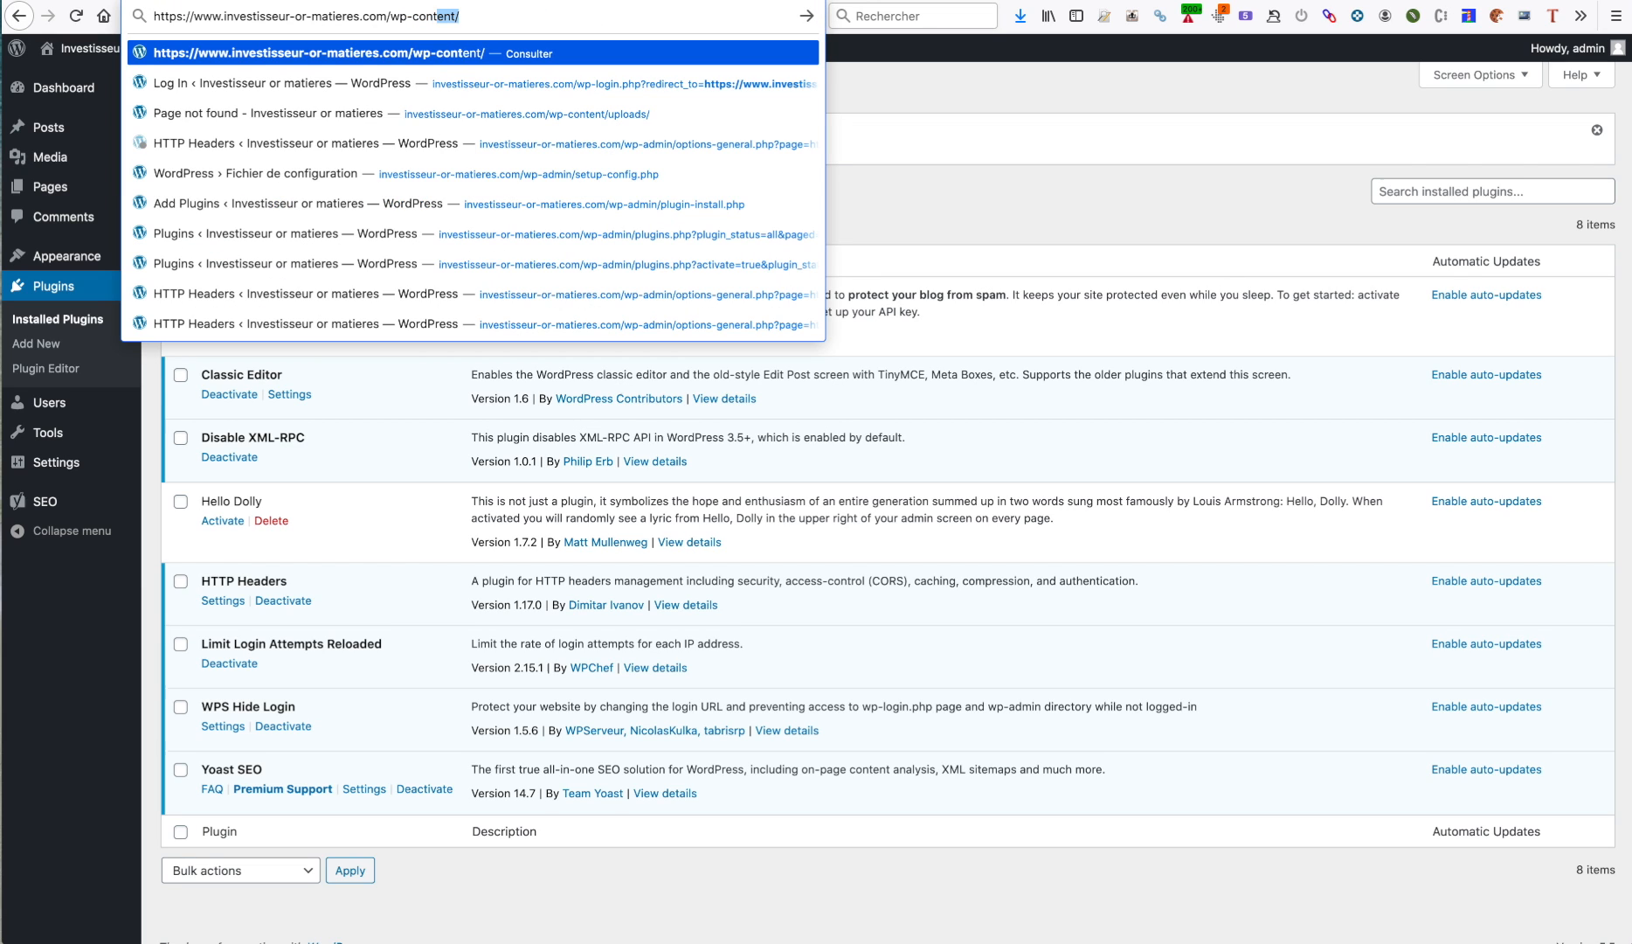
{"action": "type", "text": "uploads/"}
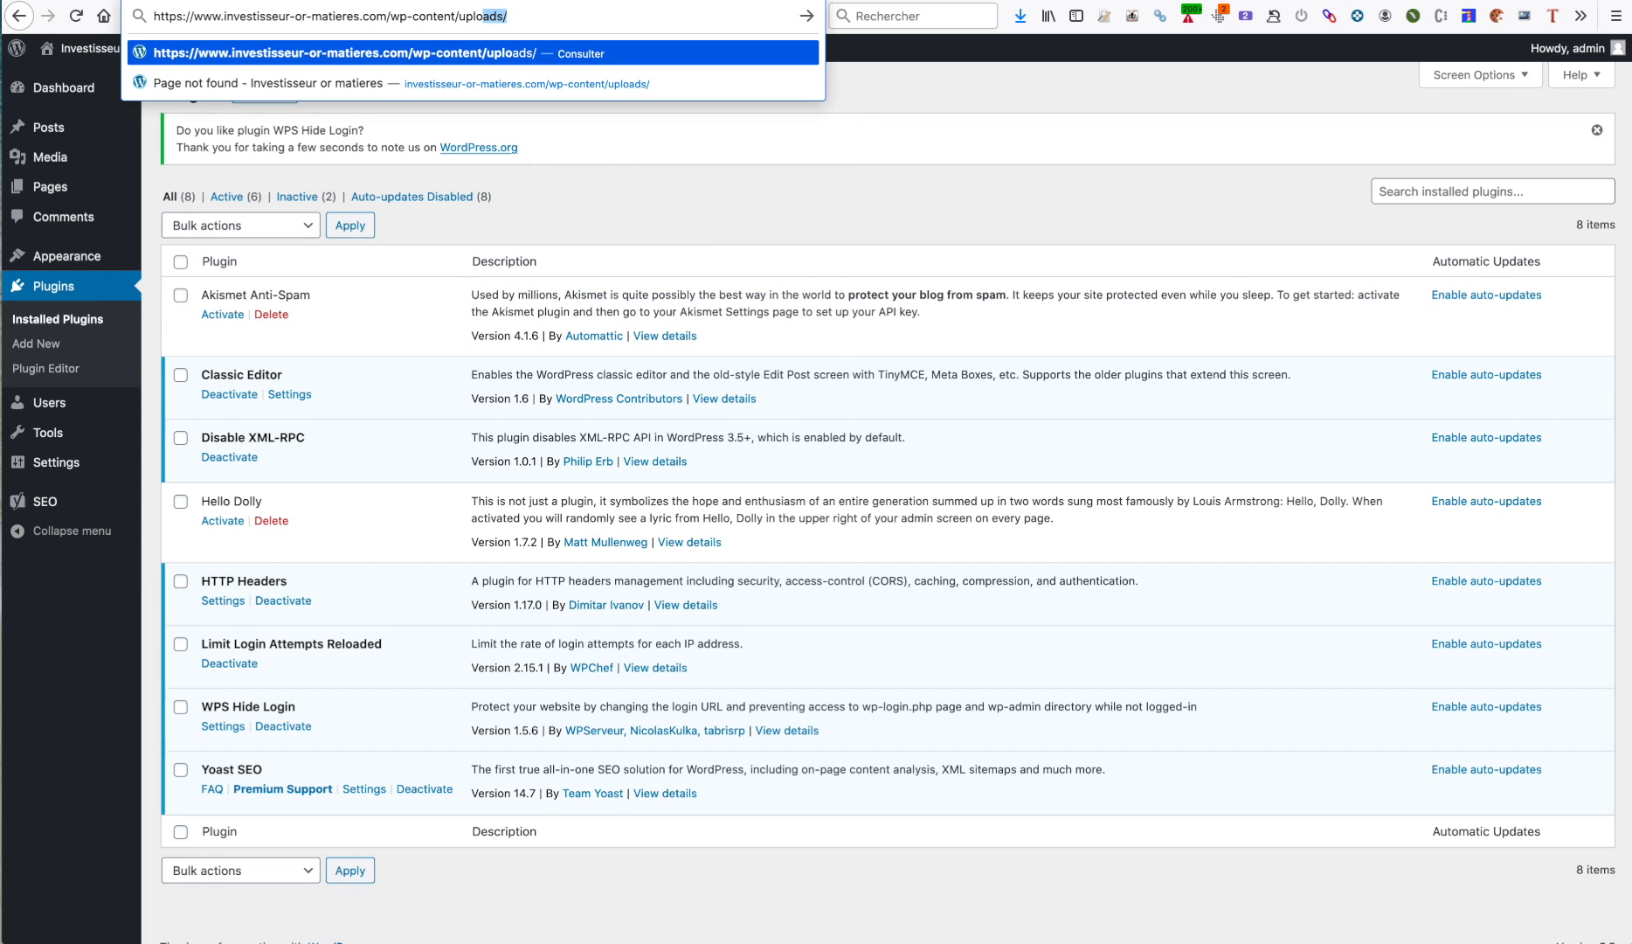
{"action": "key", "text": "Return"}
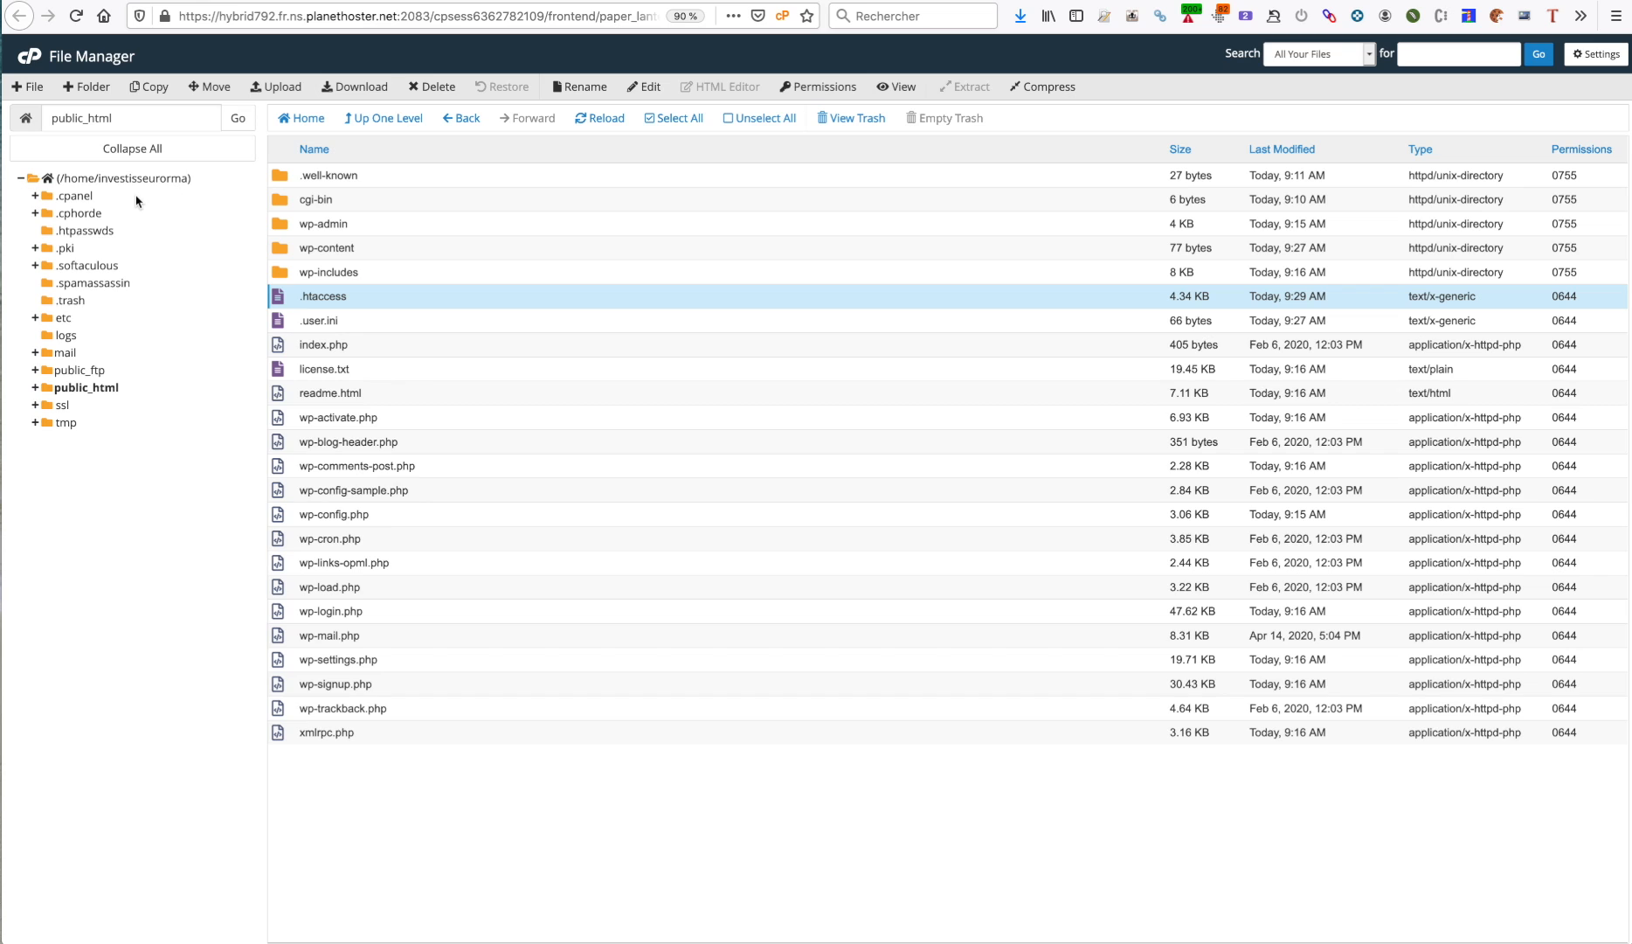
In the cPanel File Manager, save the preferences with hidden files shown and open public_html's .htaccess for editing.
{"action": "left_click", "coordinate": [1598, 54]}
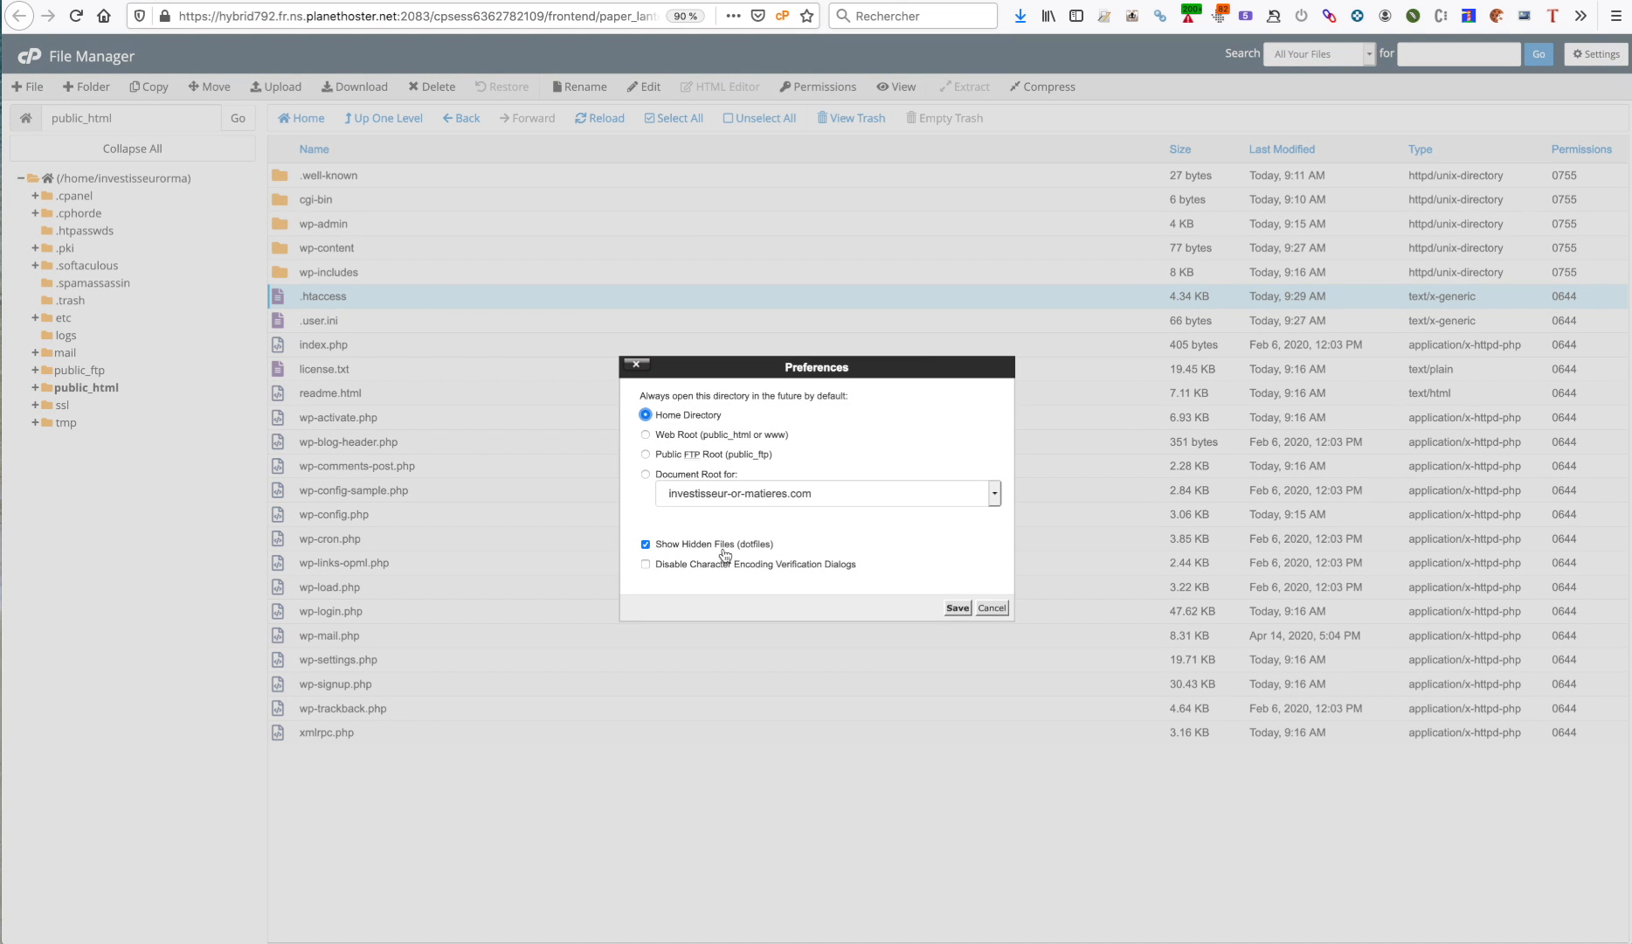
{"action": "left_click", "coordinate": [957, 608]}
{"action": "left_click", "coordinate": [322, 301]}
{"action": "right_click", "coordinate": [322, 302]}
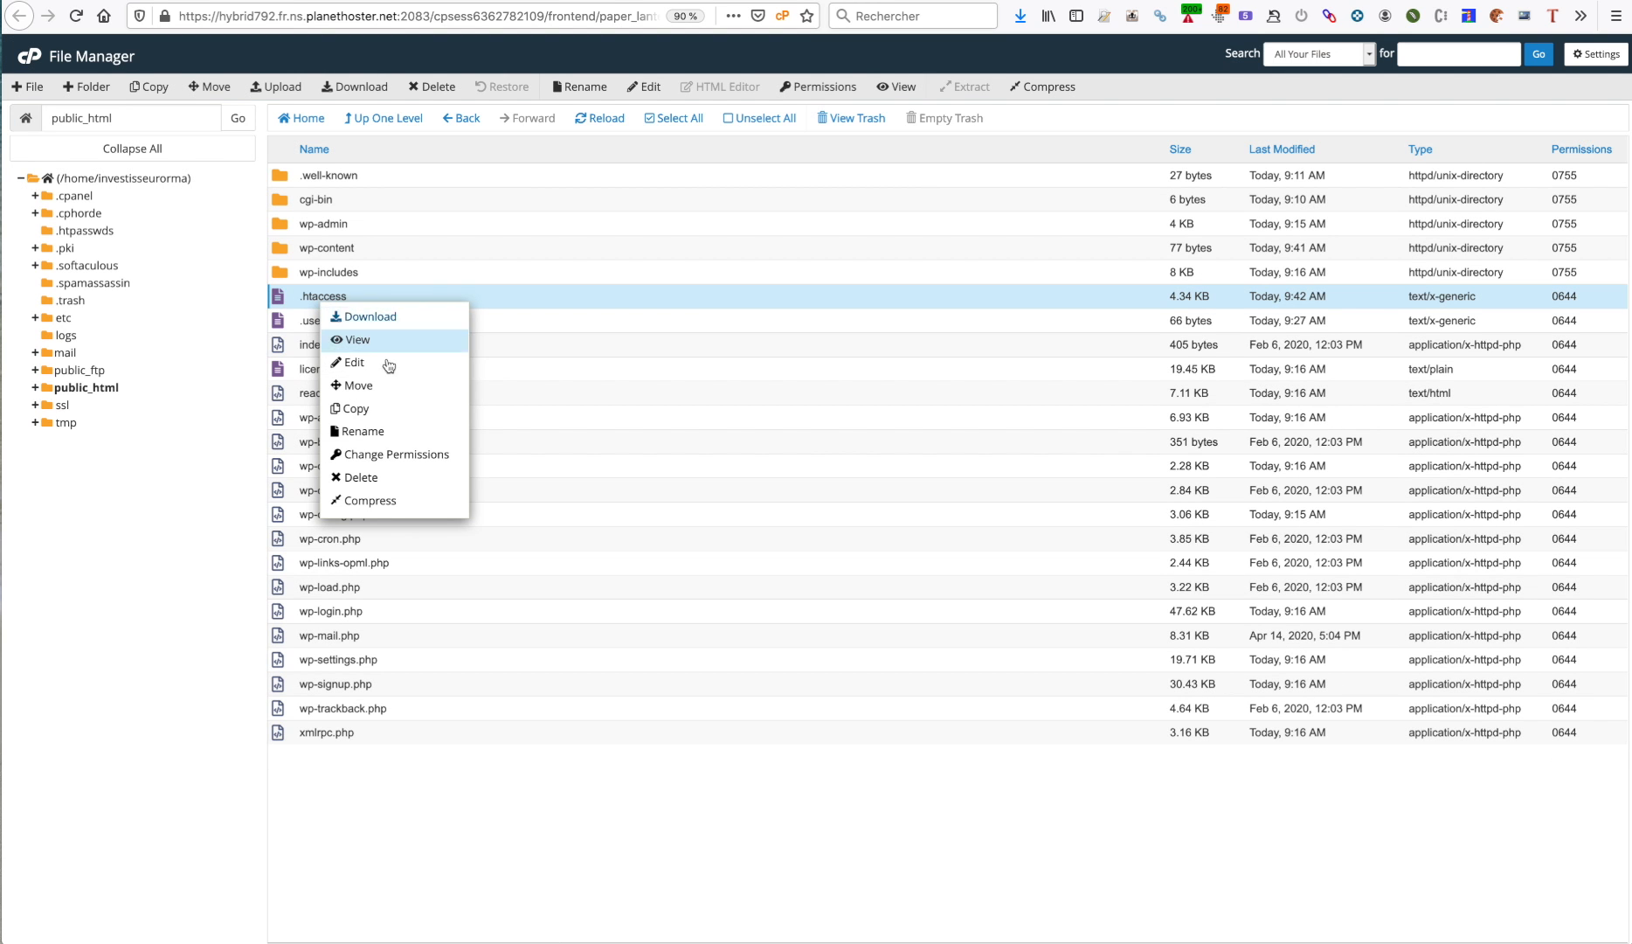
{"action": "left_click", "coordinate": [389, 361]}
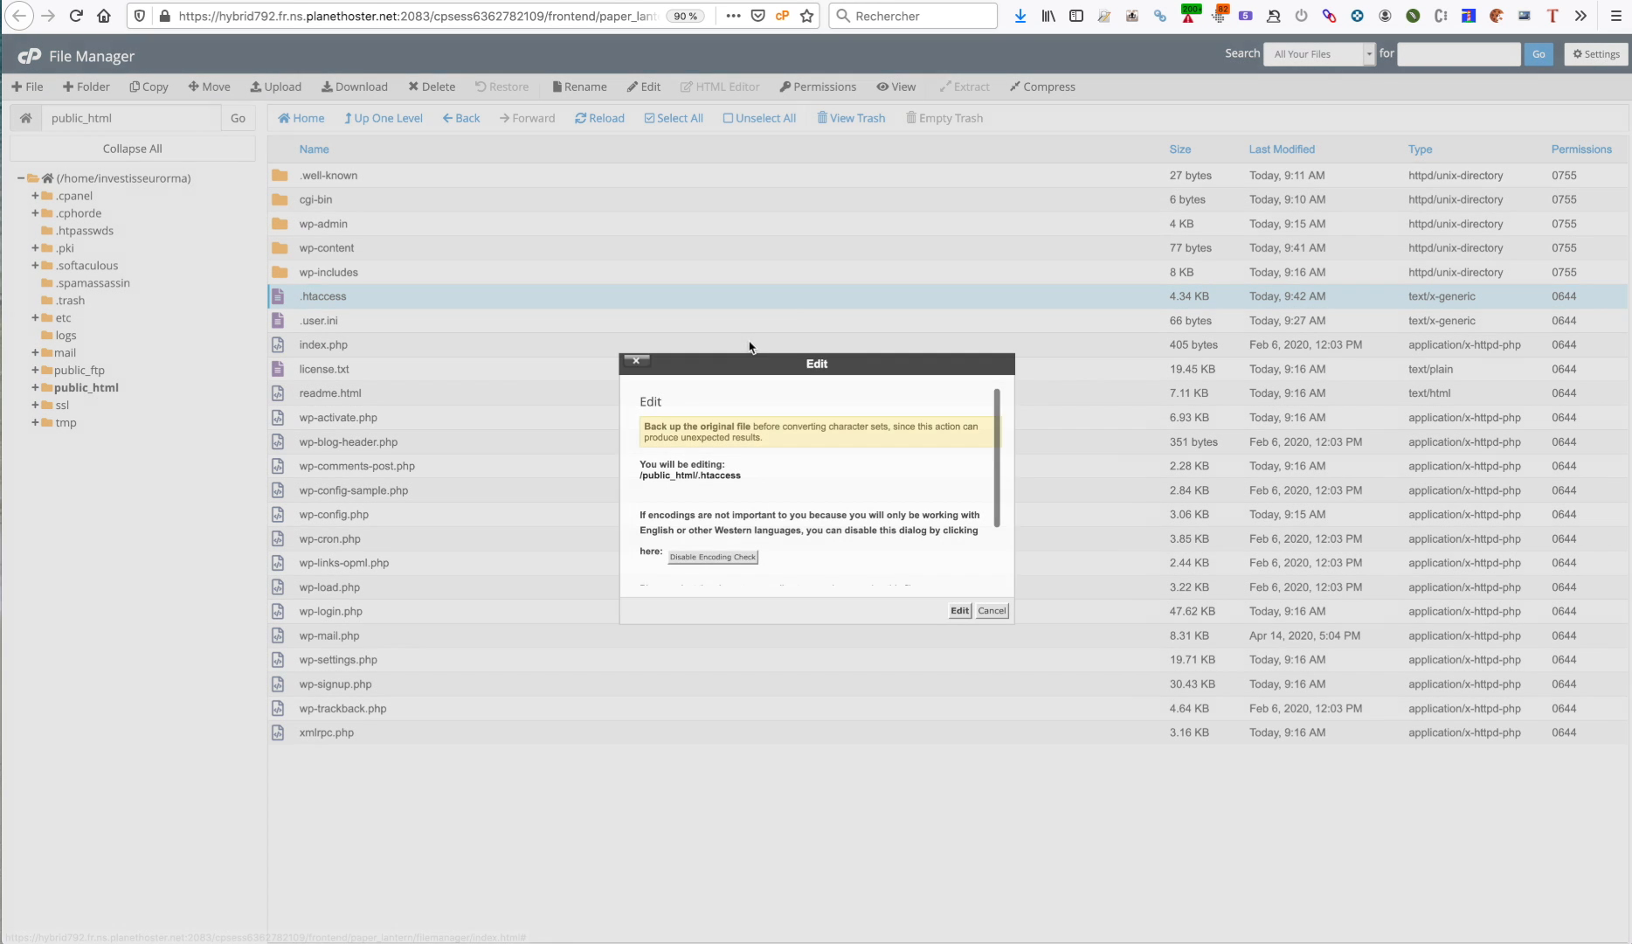
{"action": "left_click", "coordinate": [961, 610]}
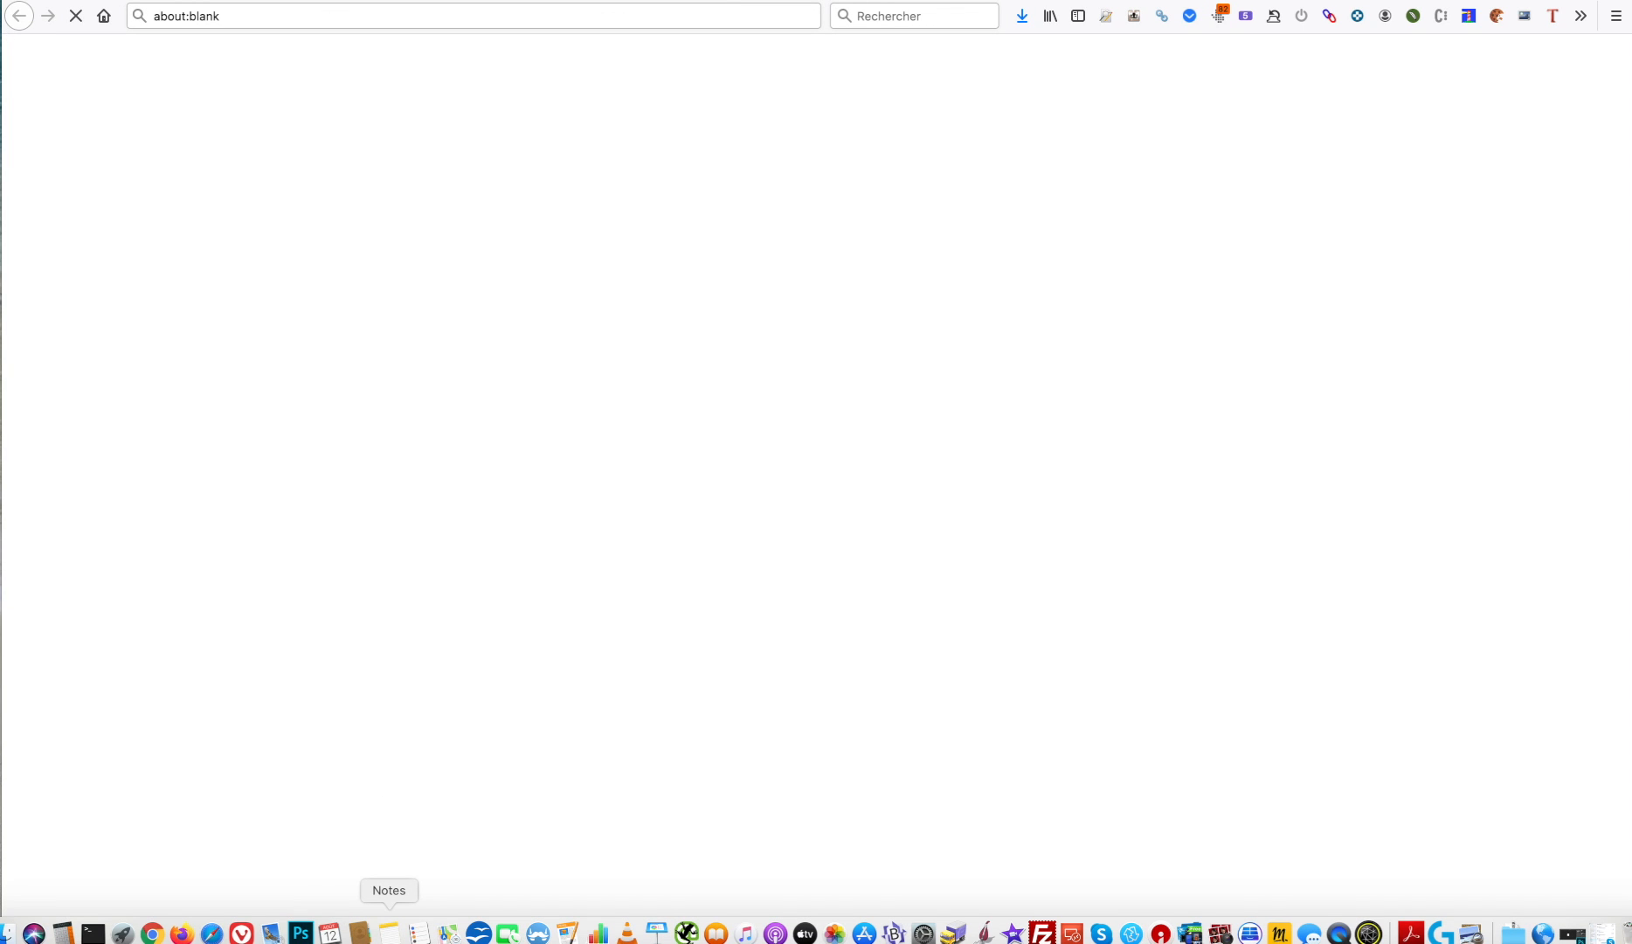
Append the comment "# Désactiver l'affichage du contenu des répertoires" and the line "Options All -Indexes" to the end of .htaccess, and save the changes.
{"action": "left_click", "coordinate": [383, 932]}
{"action": "left_click", "coordinate": [824, 286]}
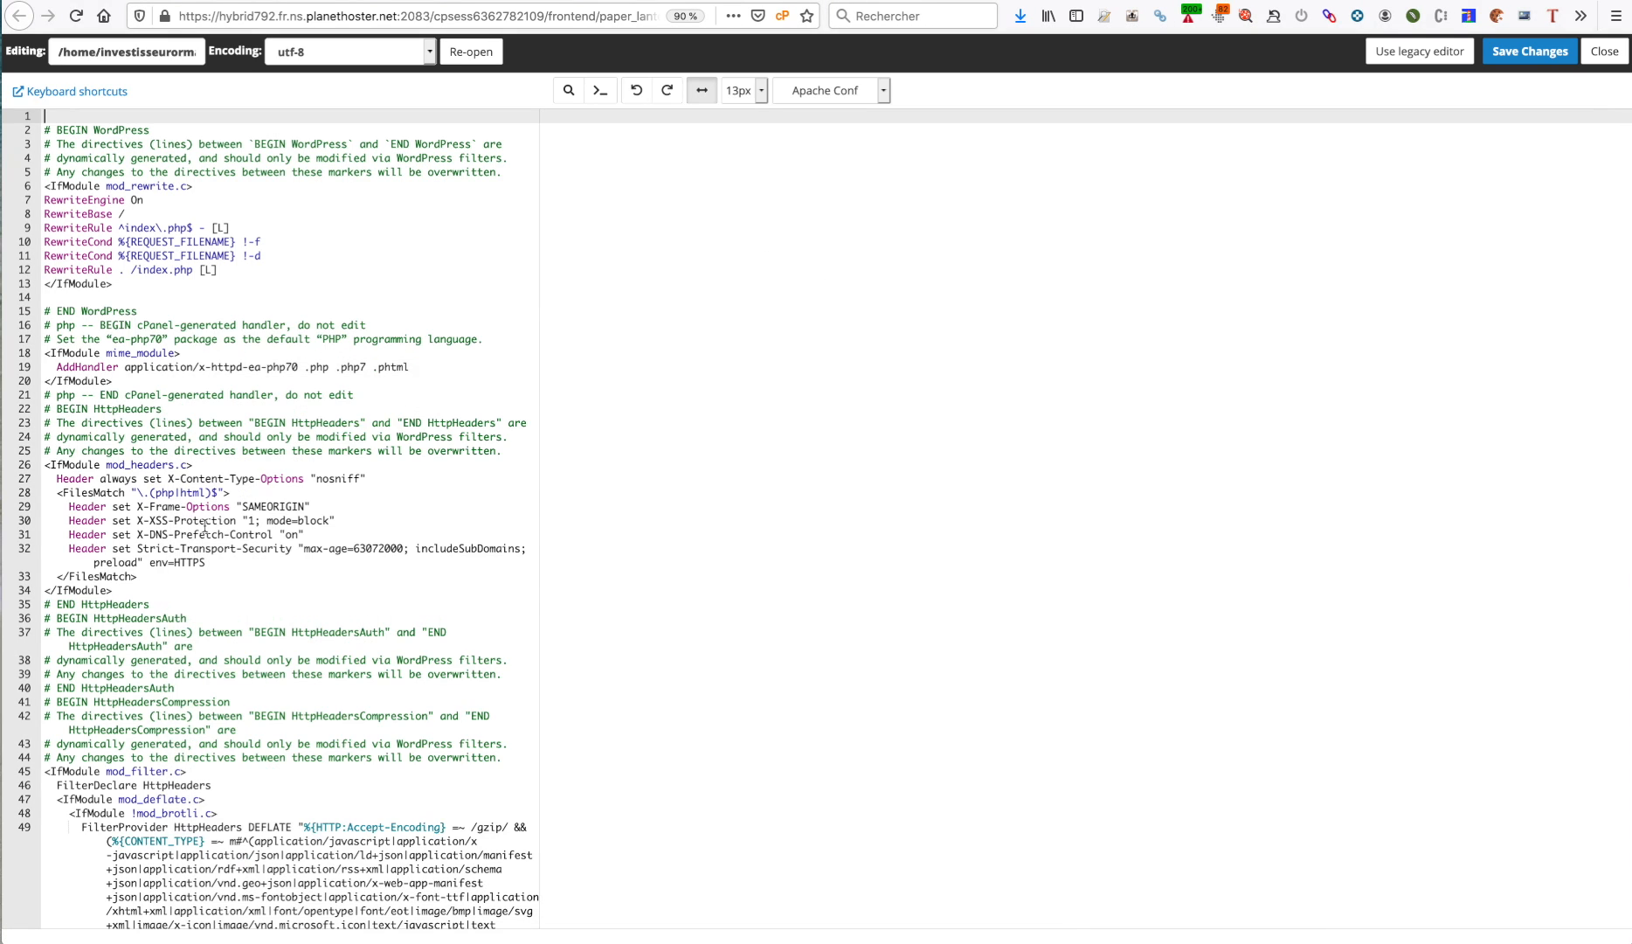
{"action": "scroll", "coordinate": [280, 848], "scroll_direction": "down", "scroll_amount": 10}
{"action": "left_click", "coordinate": [270, 912]}
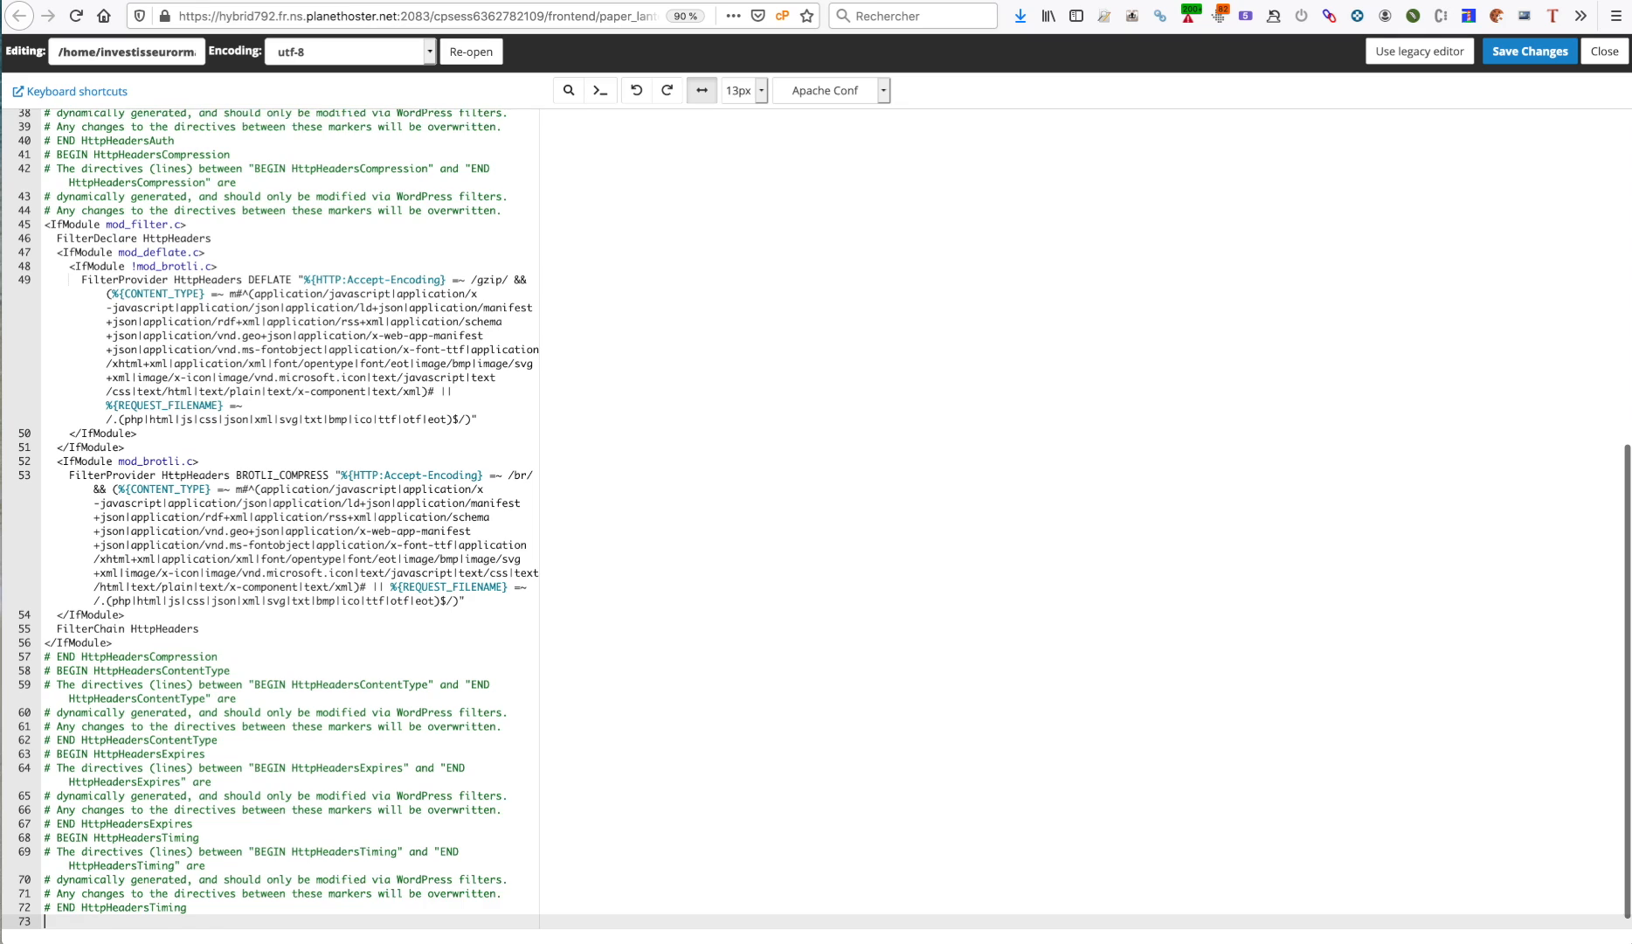
{"action": "key", "text": "super+v"}
{"action": "left_click", "coordinate": [1529, 50]}
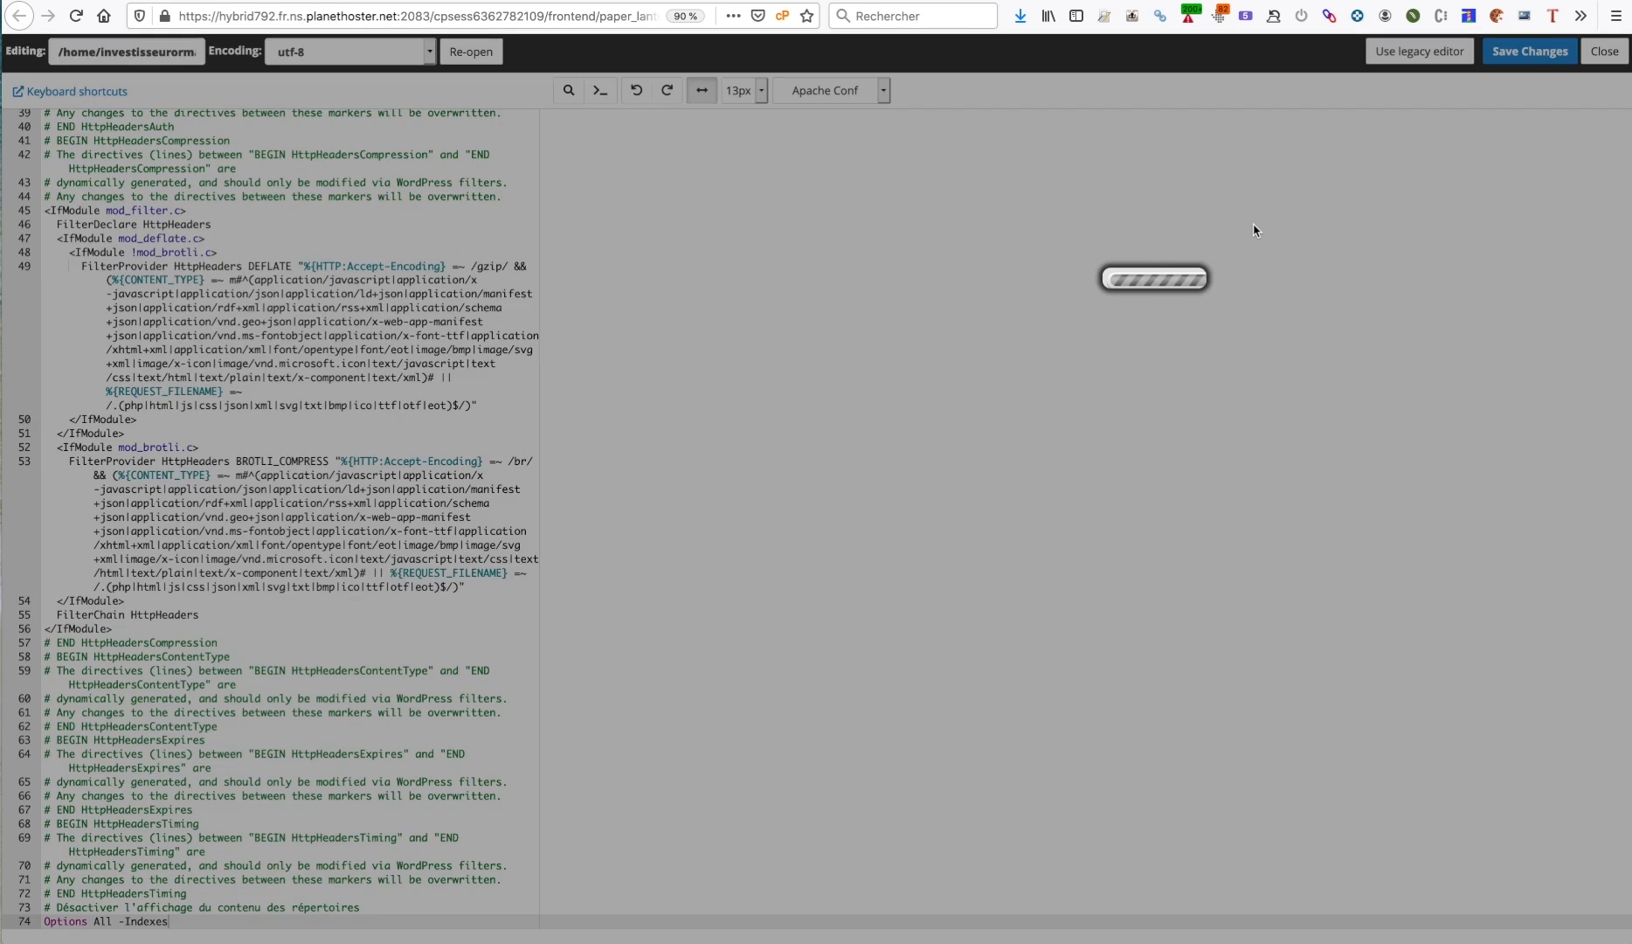
Look over the .htaccess directives, and reload the site's /wp-content/uploads/ page to test the directory listing block.
{"action": "scroll", "coordinate": [413, 338], "scroll_direction": "up", "scroll_amount": 10}
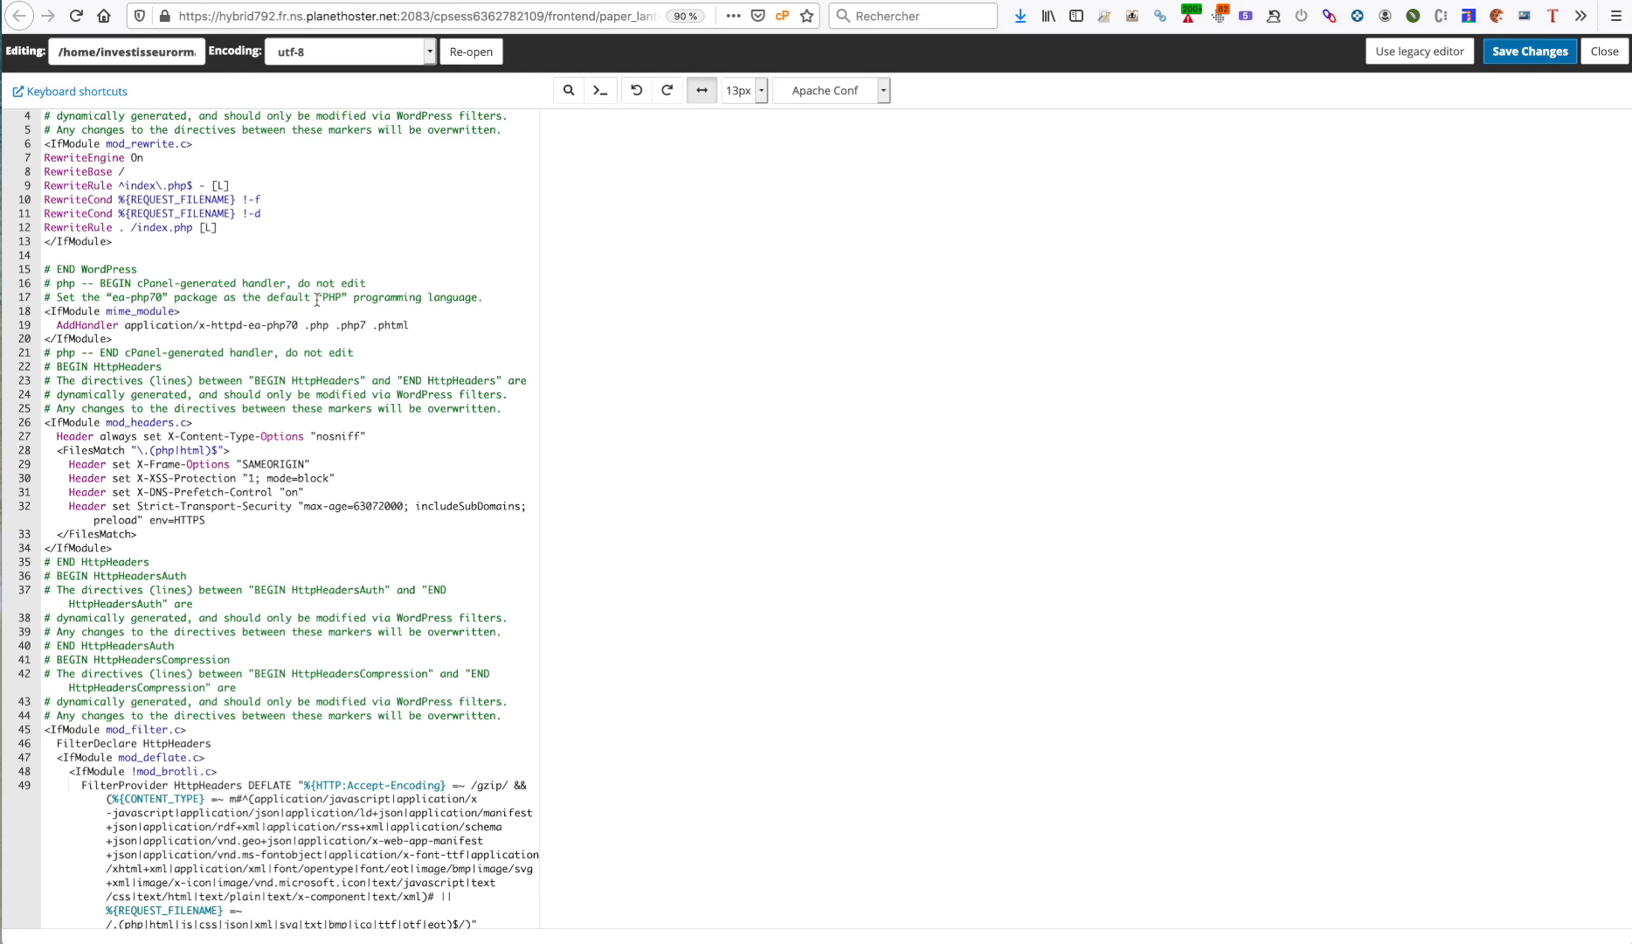
{"action": "scroll", "coordinate": [320, 293], "scroll_direction": "down", "scroll_amount": 1}
{"action": "left_click", "coordinate": [337, 1]}
{"action": "left_click", "coordinate": [276, 26]}
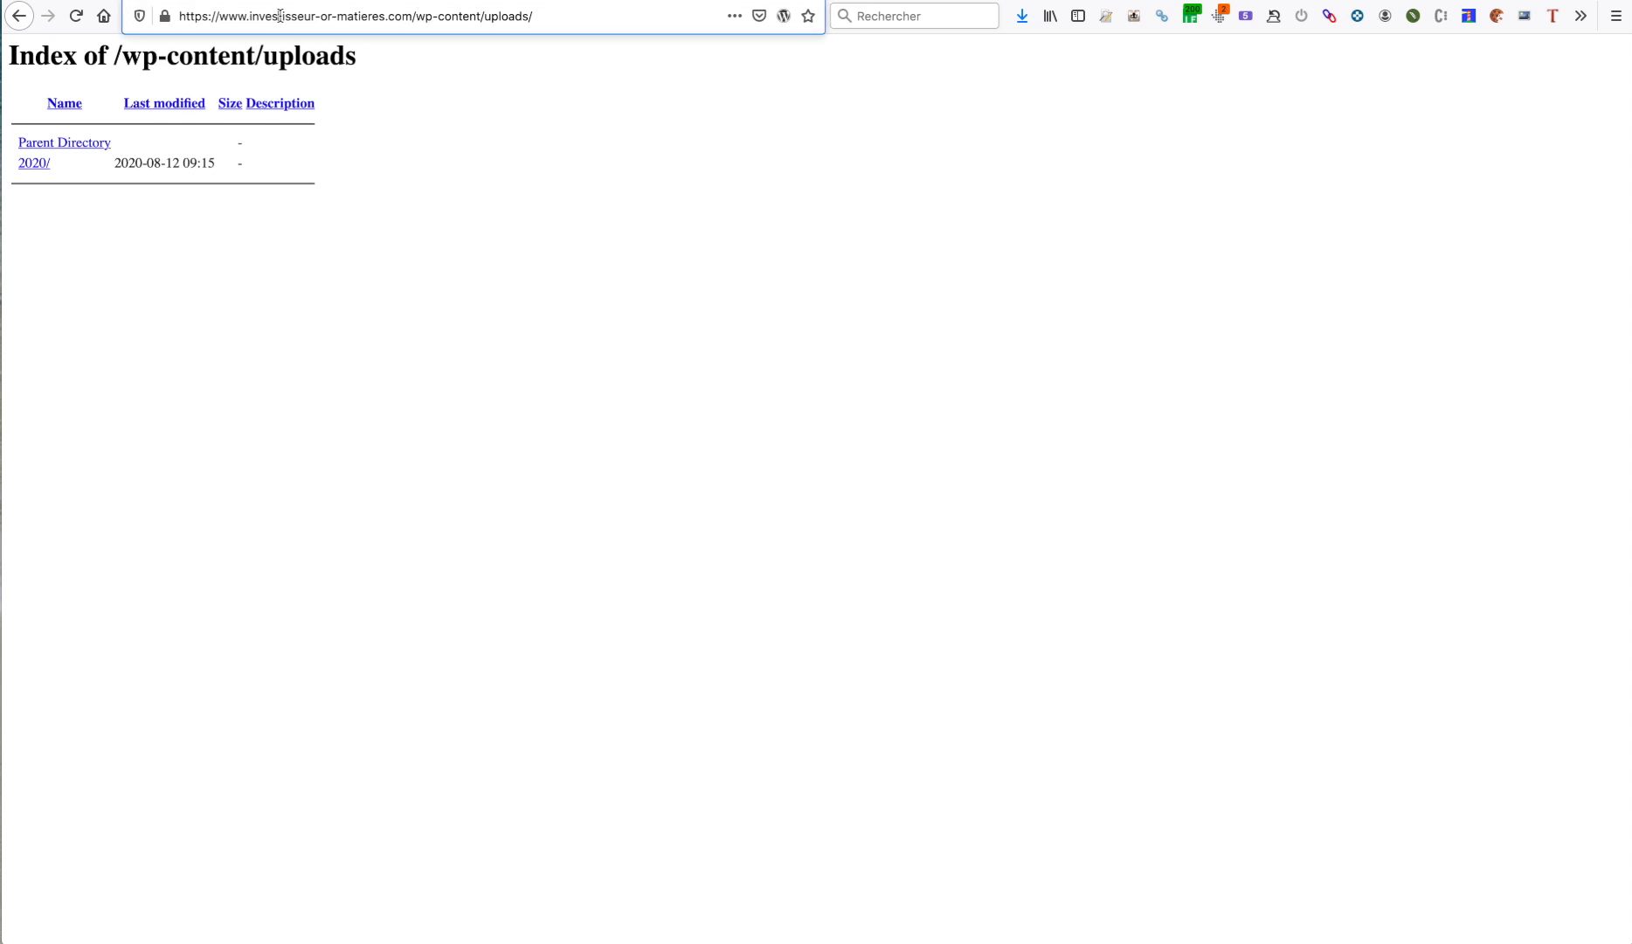
{"action": "key", "text": "Return"}
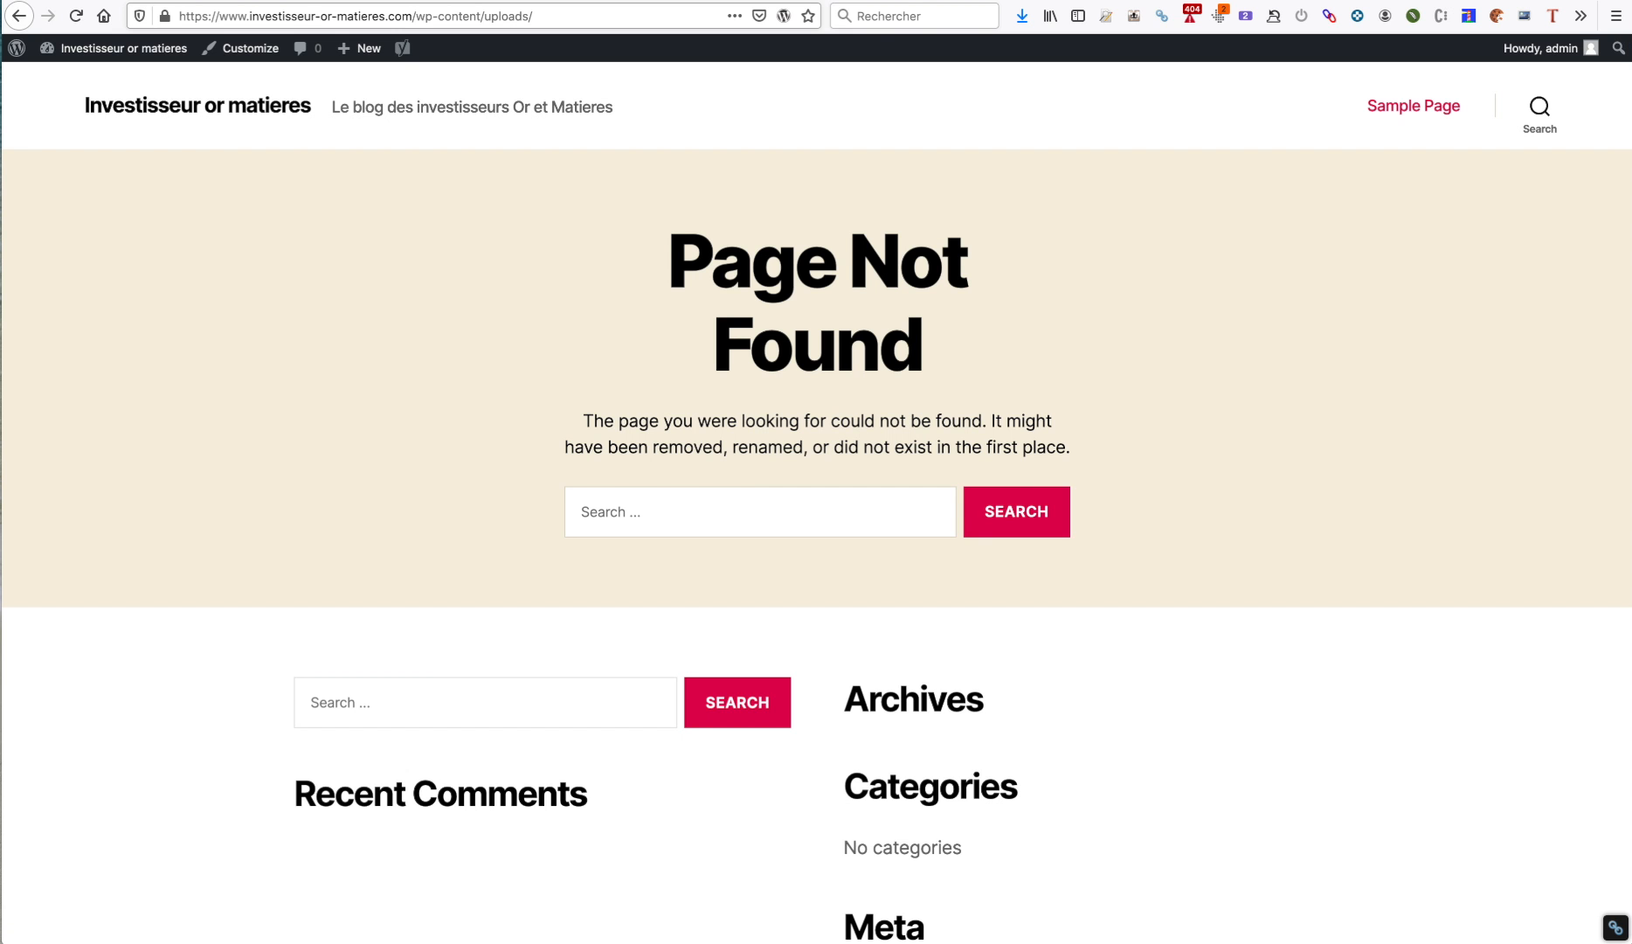
Return to the WordPress dashboard and collapse the PHP Update Required box.
{"action": "mouse_move", "coordinate": [146, 51]}
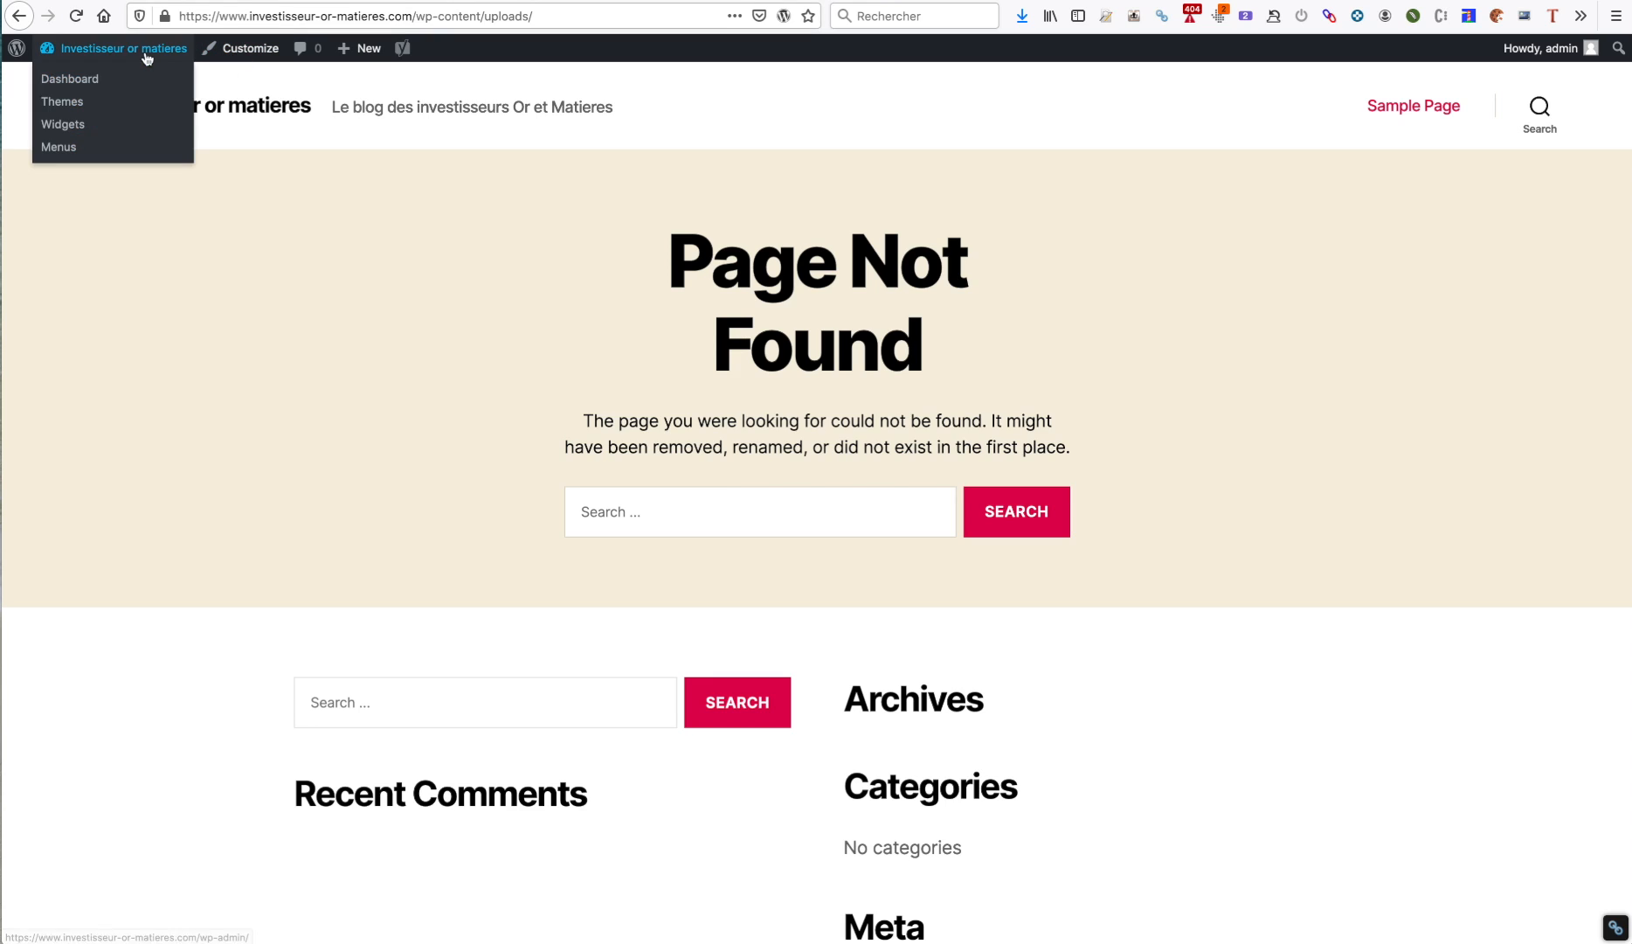
{"action": "left_click", "coordinate": [87, 79]}
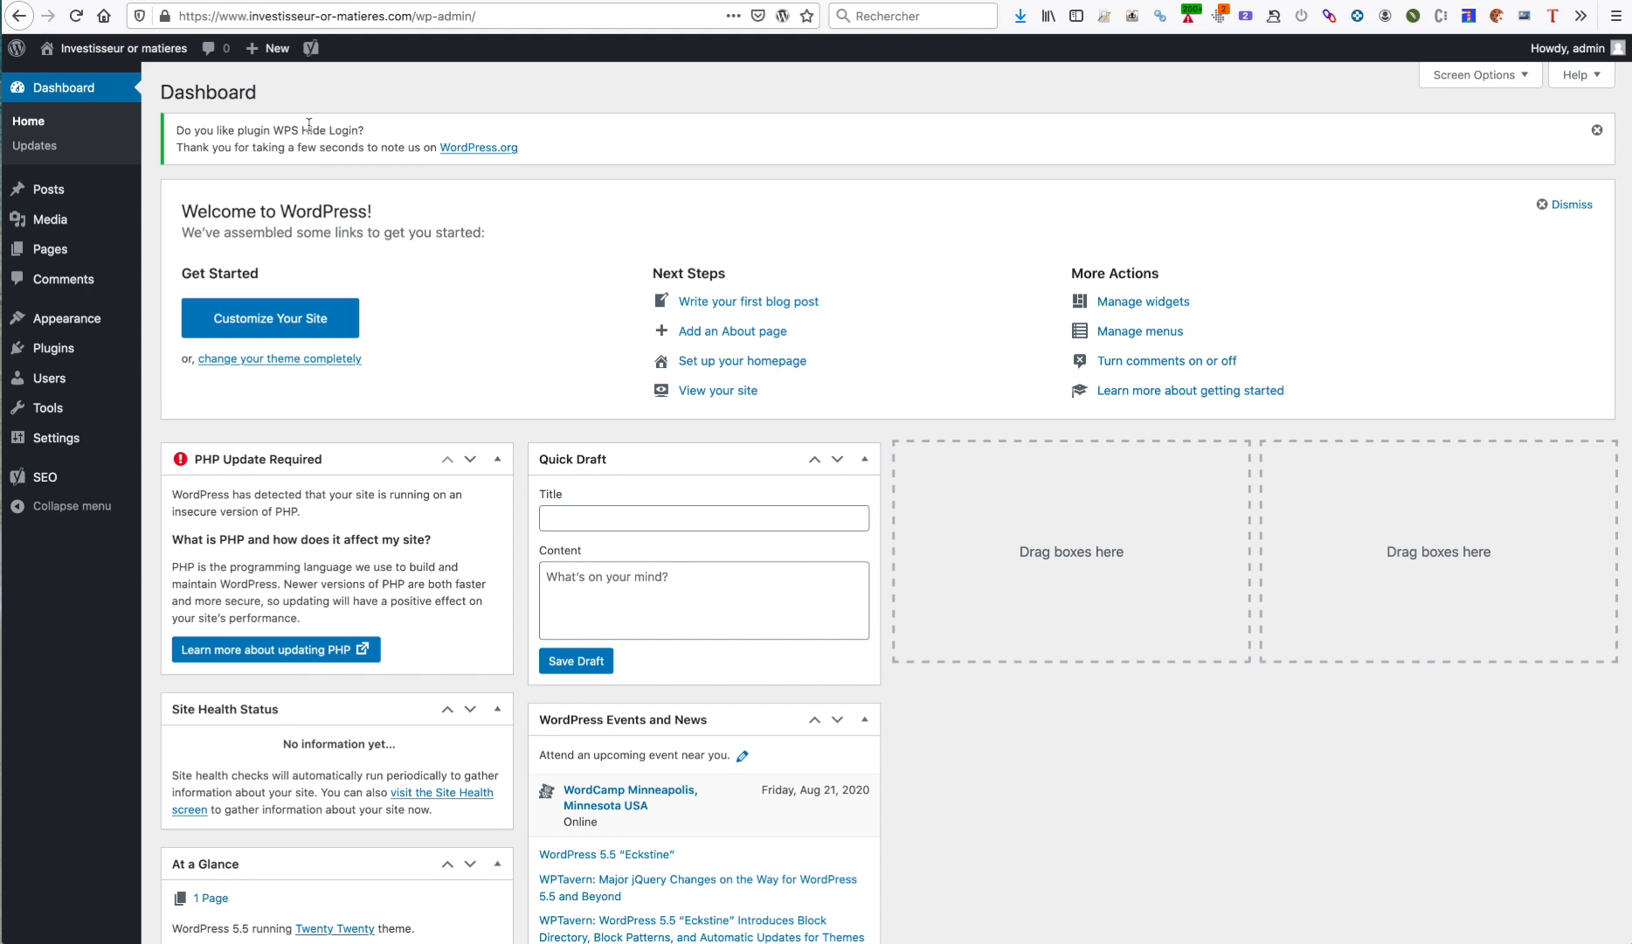
{"action": "left_click", "coordinate": [497, 460]}
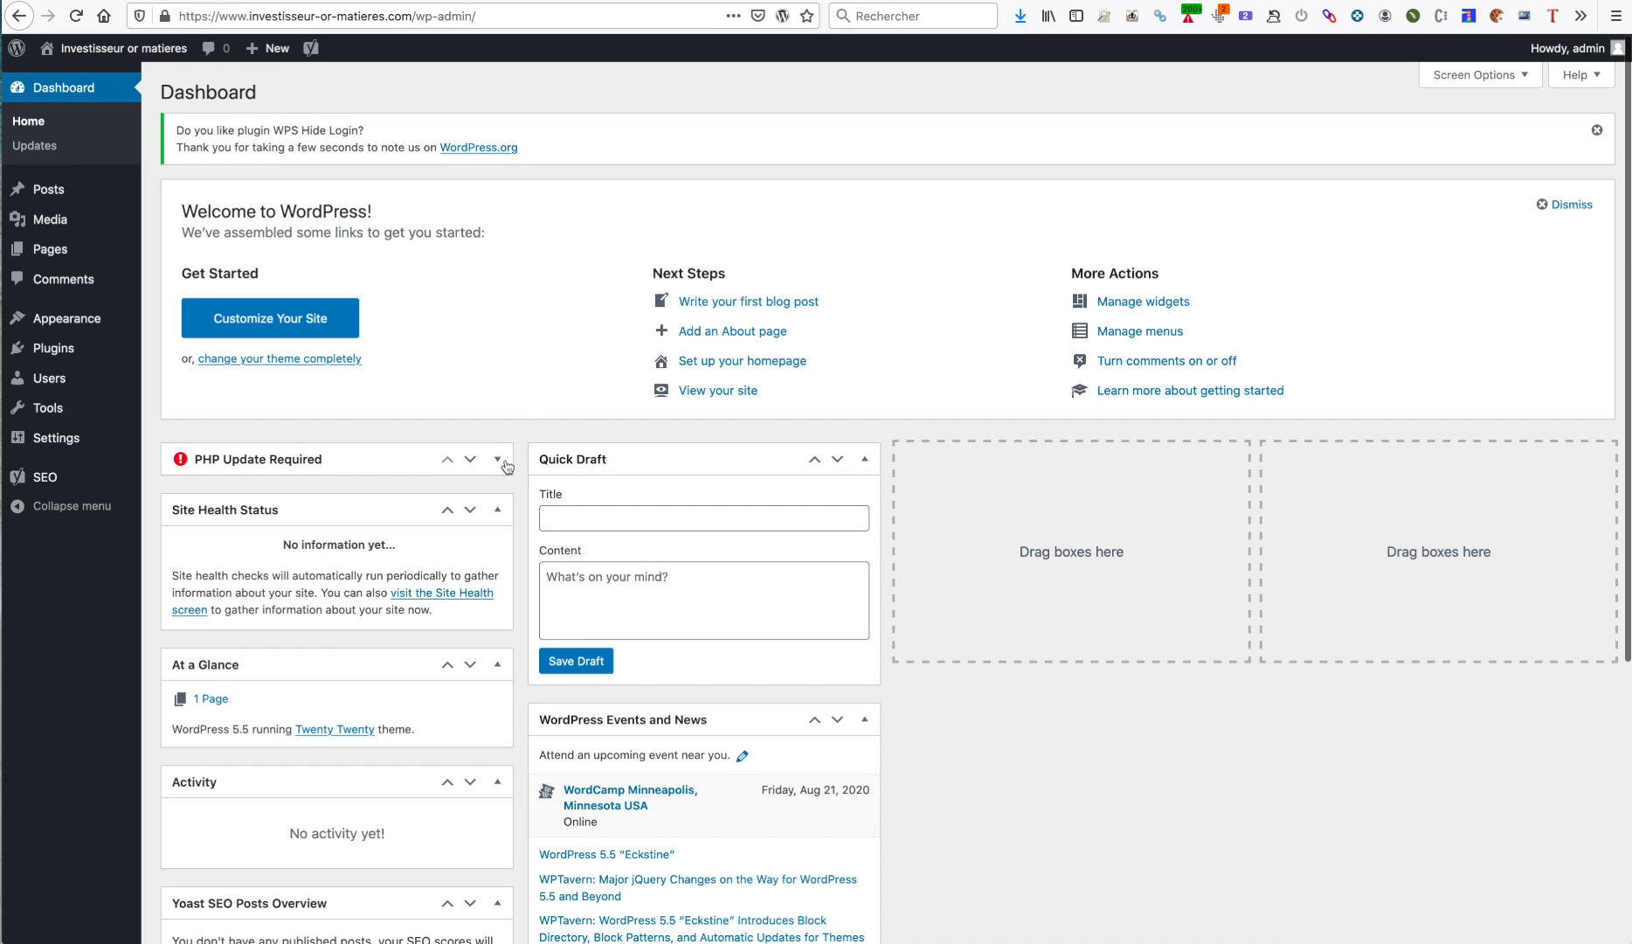
{"action": "mouse_move", "coordinate": [113, 199]}
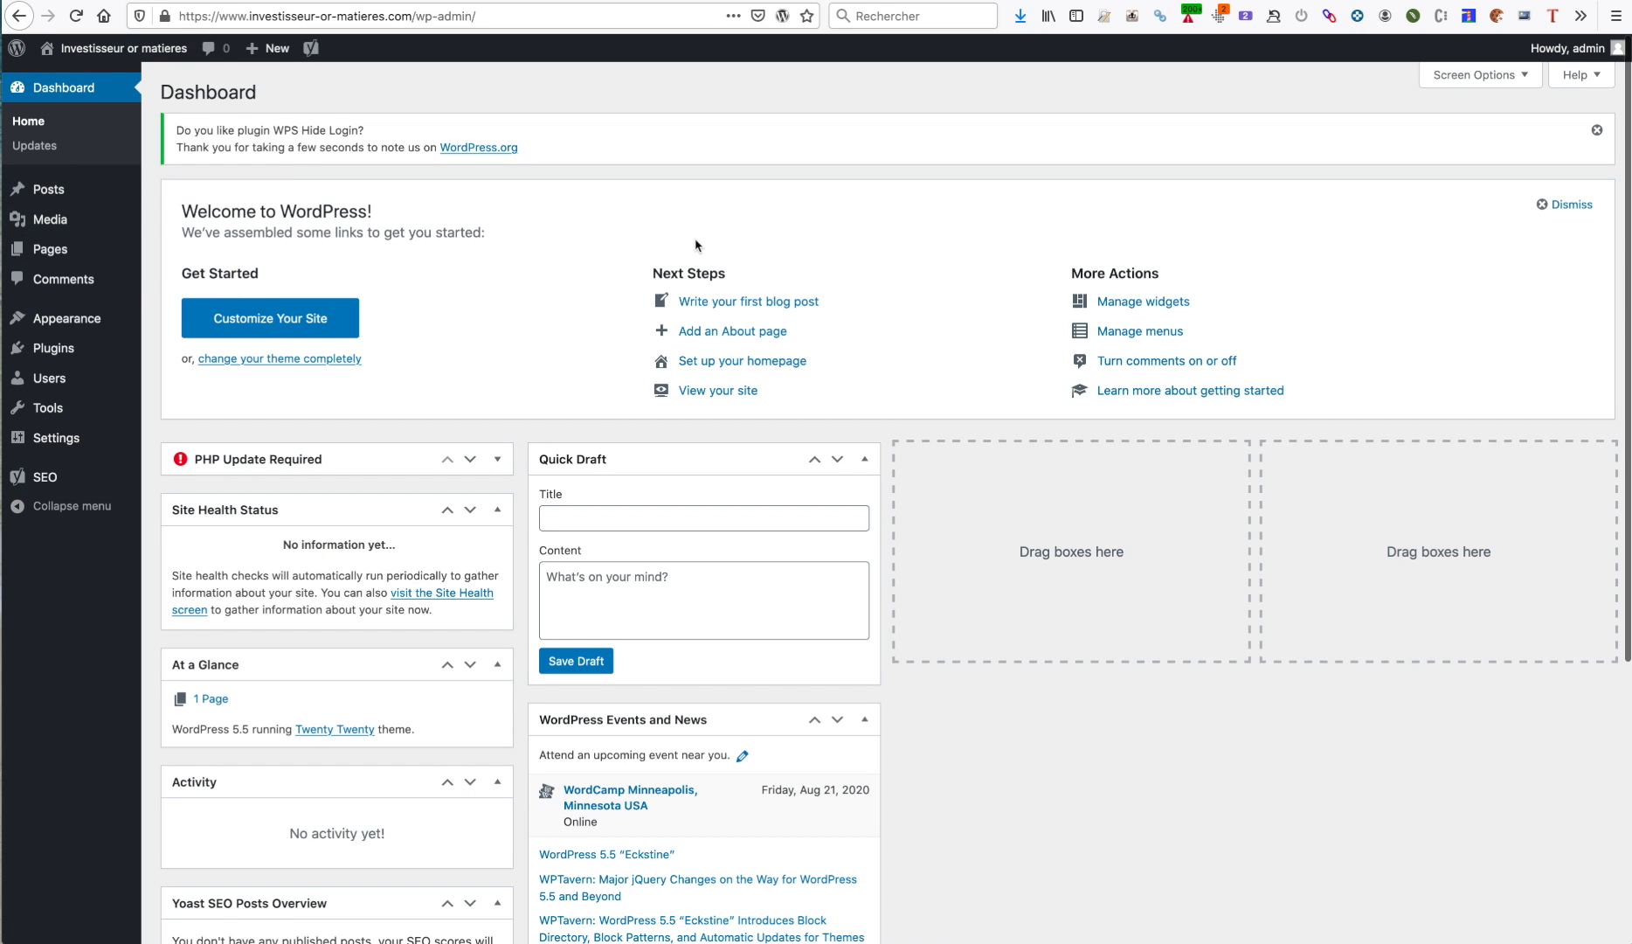